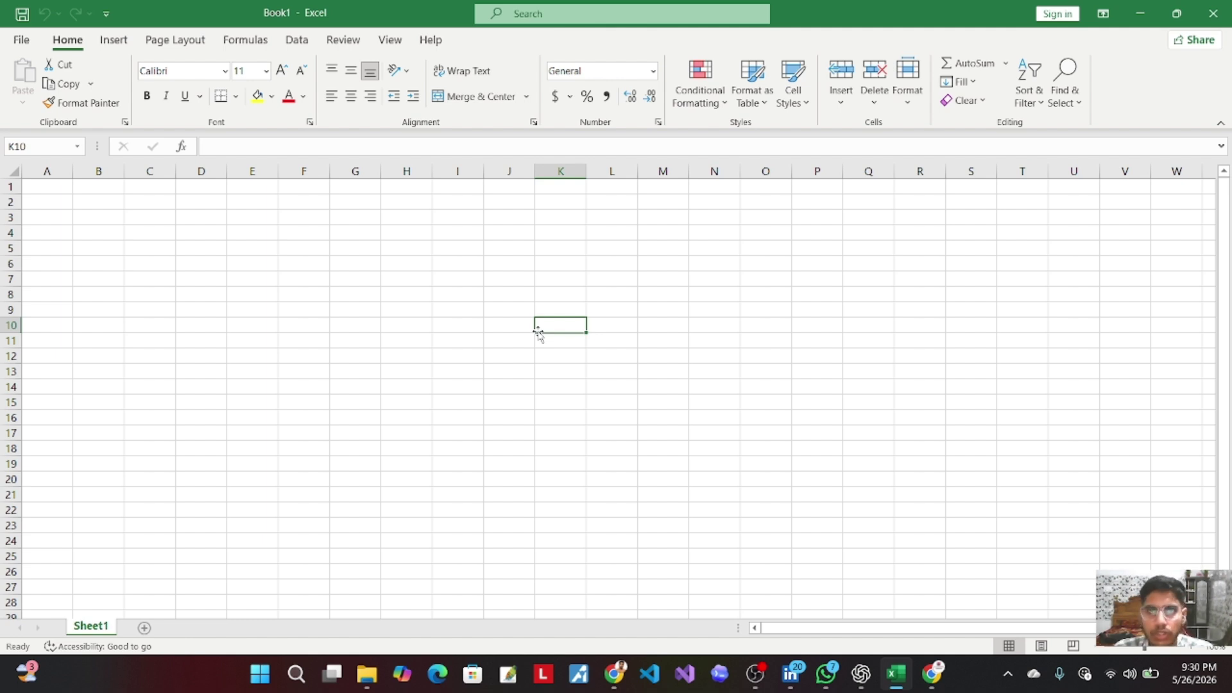
pyautogui.click(353, 245)
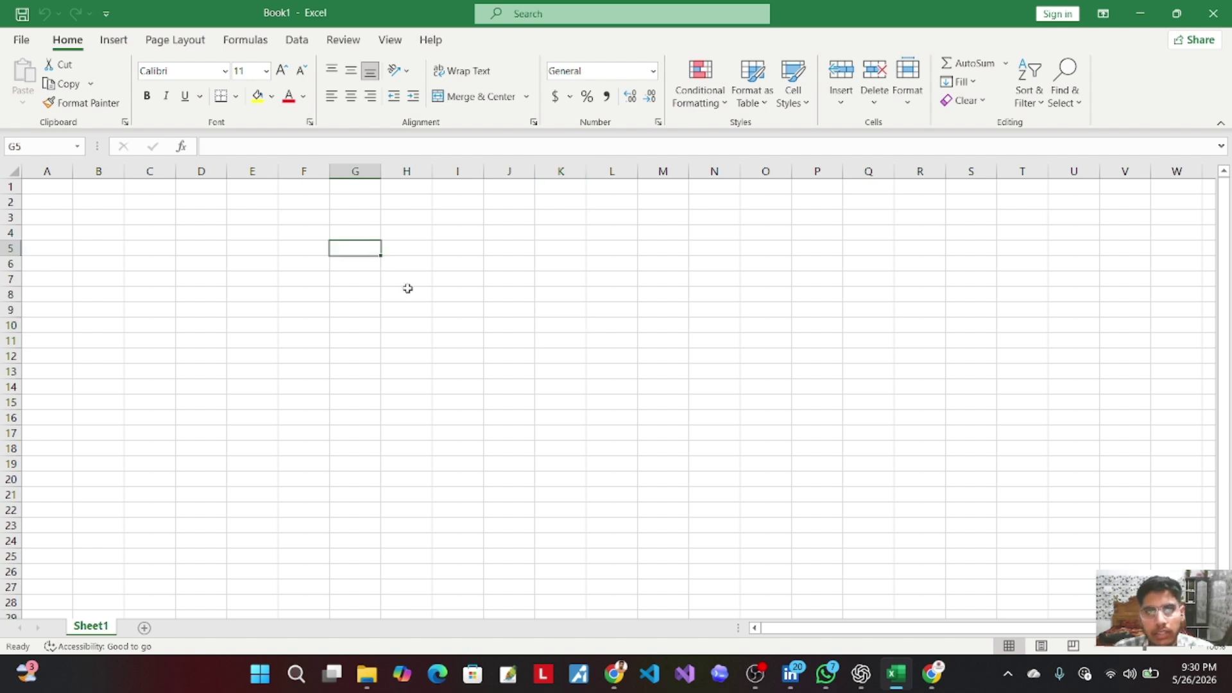
pyautogui.click(426, 279)
pyautogui.click(468, 279)
pyautogui.click(414, 278)
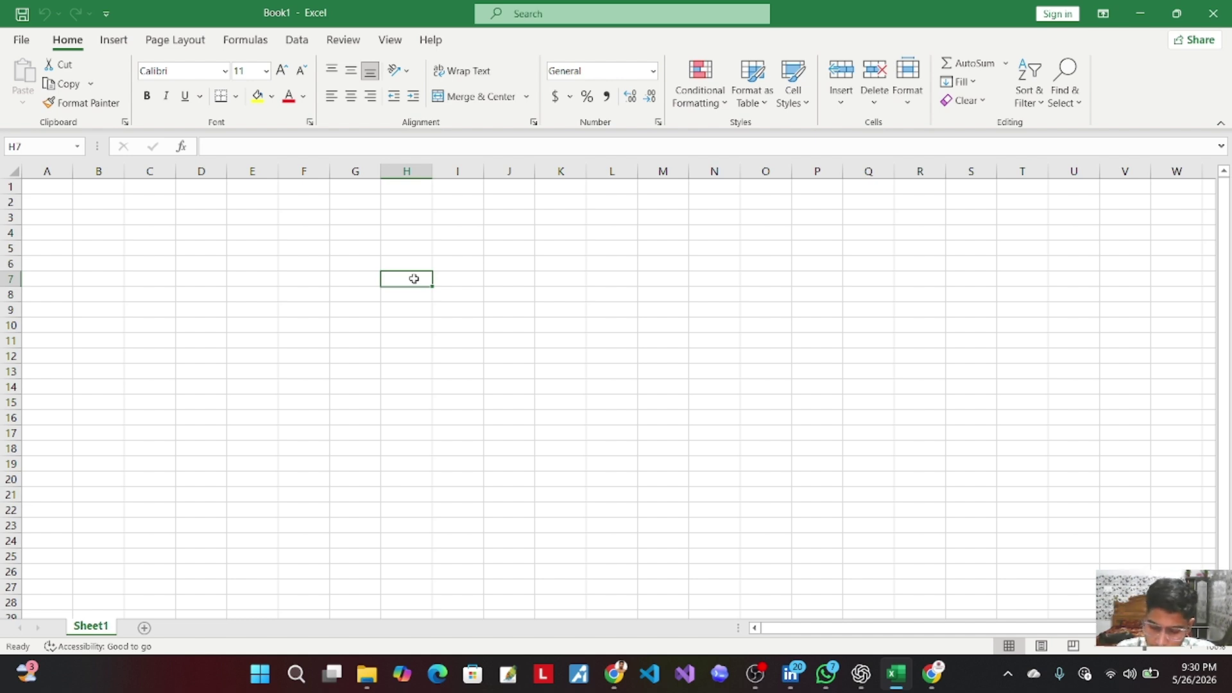
pyautogui.press('Left')
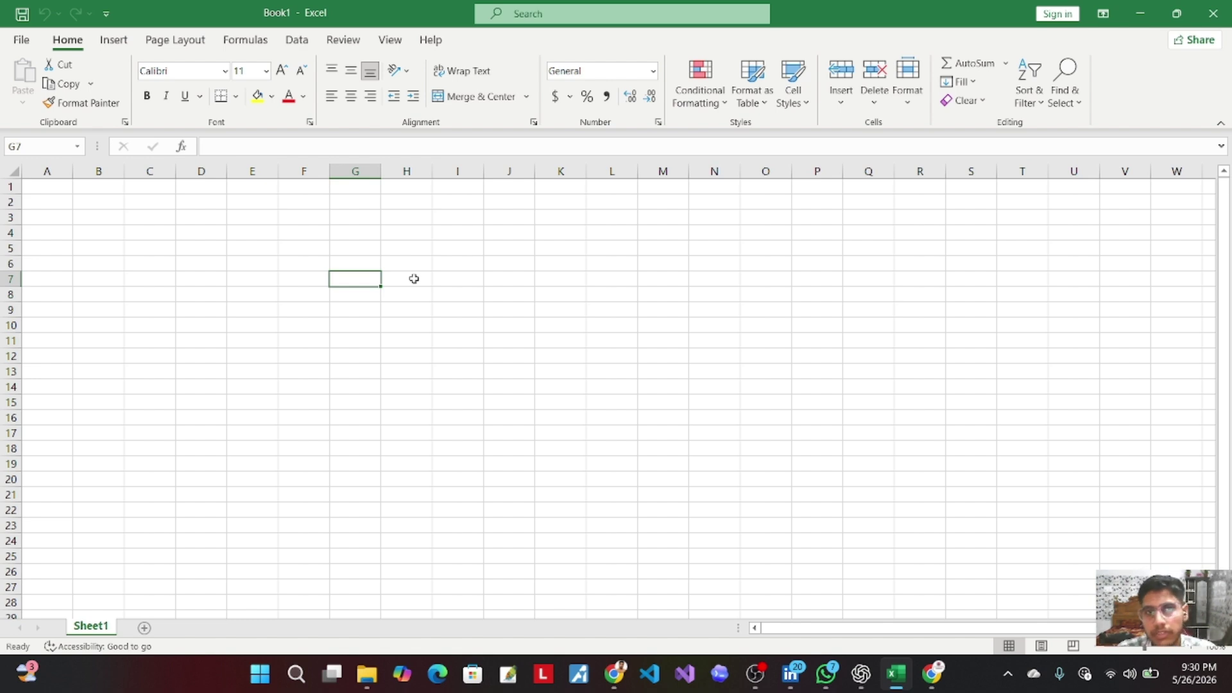
pyautogui.click(343, 222)
pyautogui.click(283, 245)
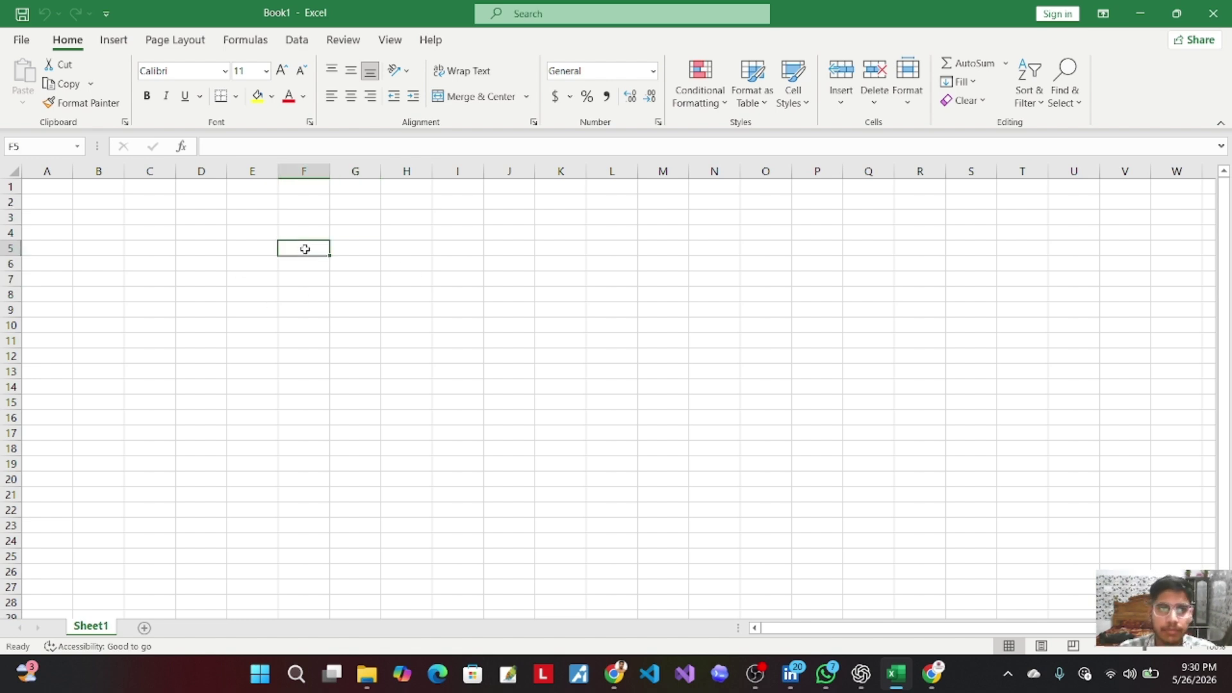
# Step: Enter Jan 26 in cell D4
pyautogui.click(180, 236)
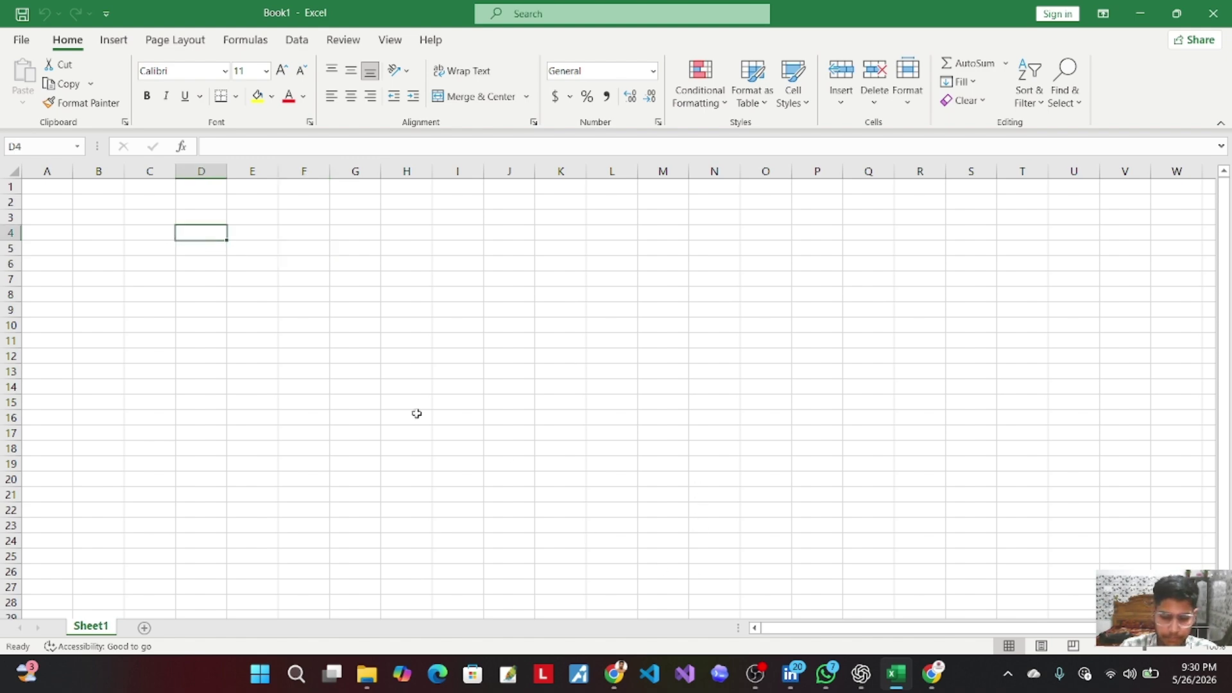
pyautogui.write('Jan 26')
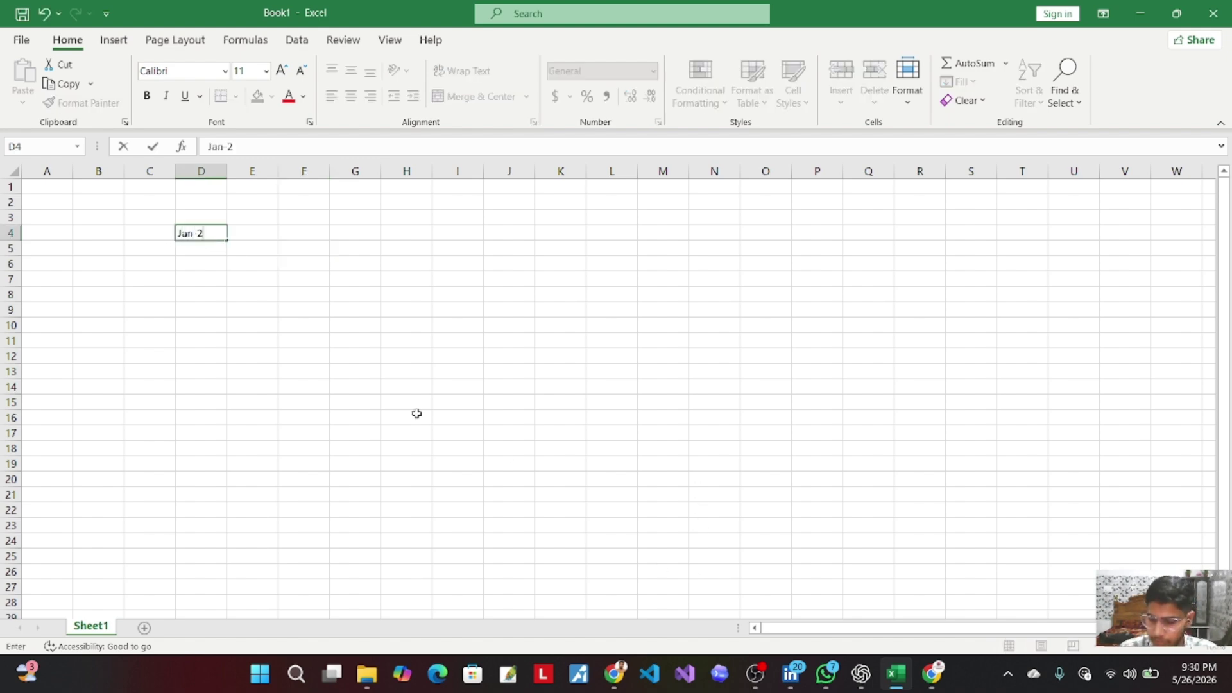
pyautogui.press('Return')
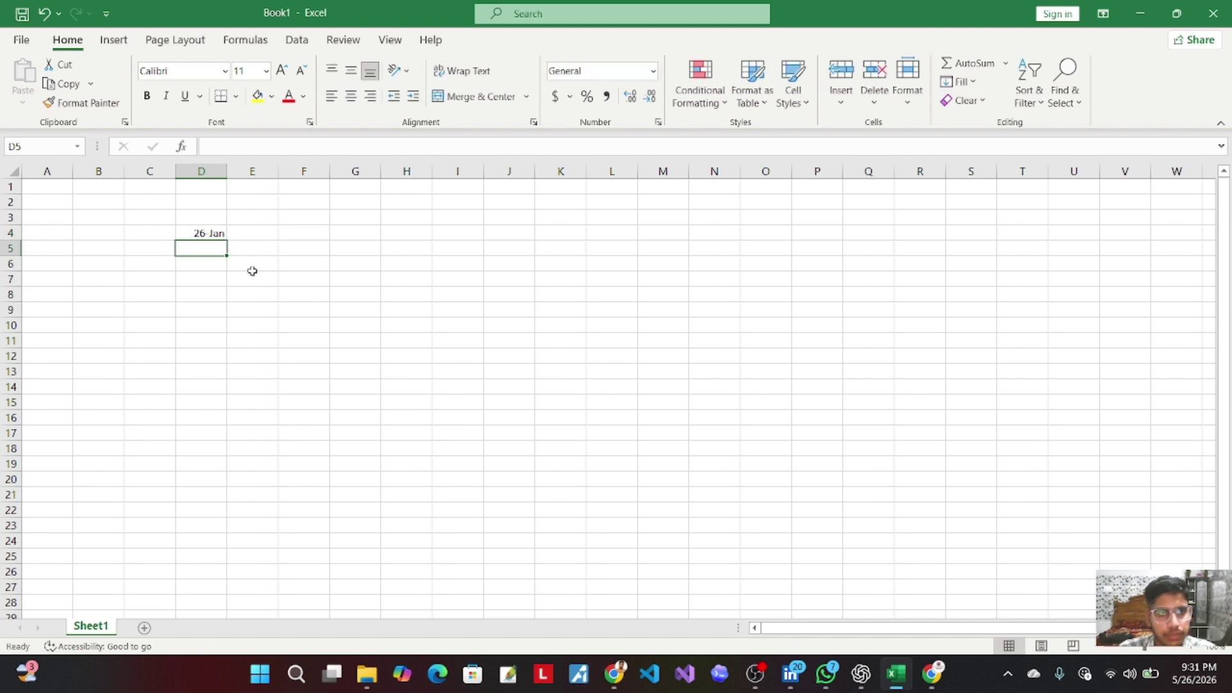
# Step: Enter the first person's name in cell E4
pyautogui.click(256, 237)
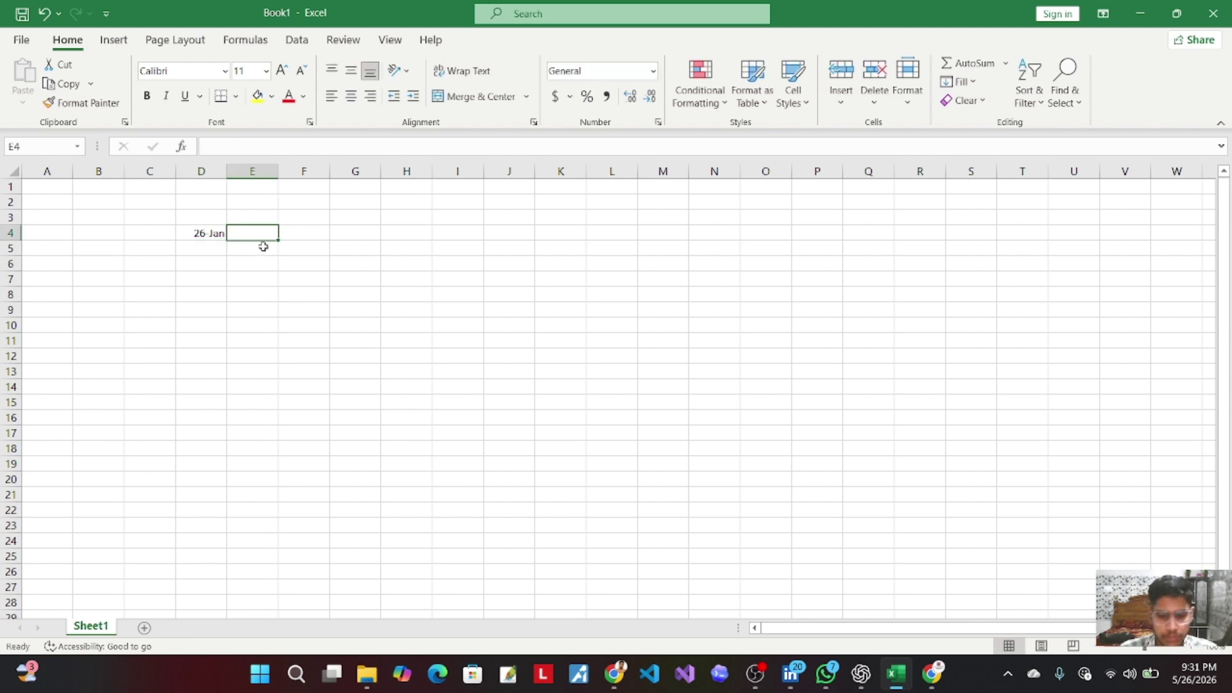
pyautogui.write('Ram')
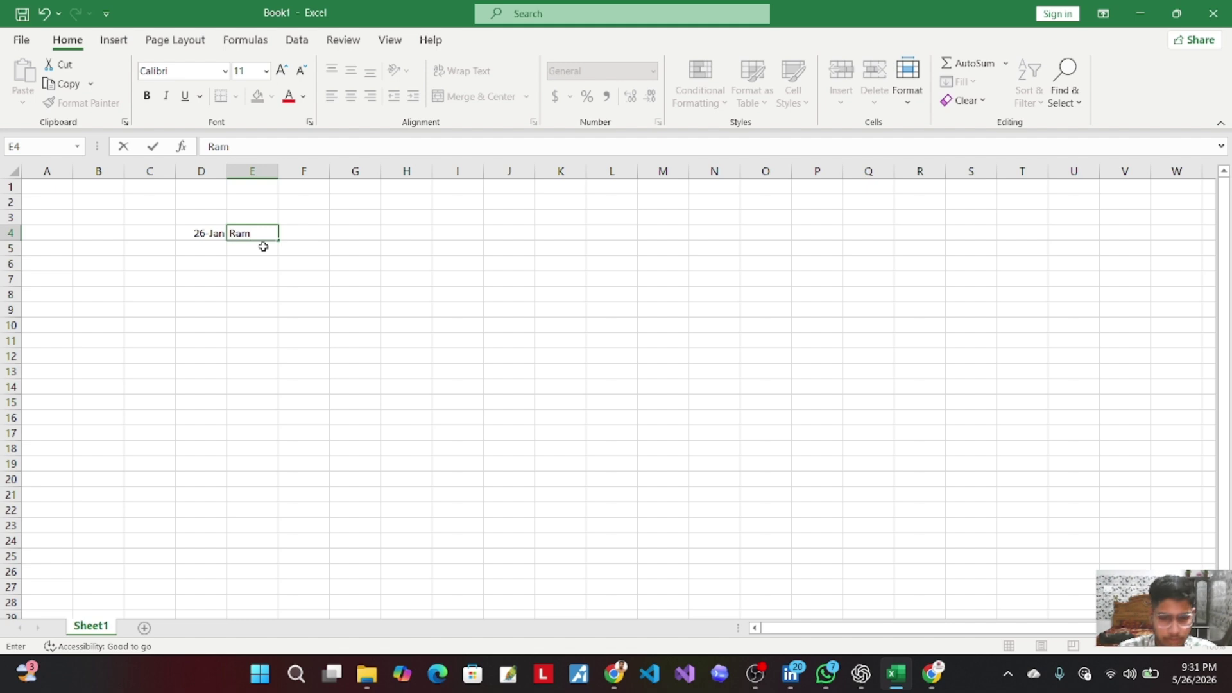
pyautogui.write('u')
pyautogui.press('Return')
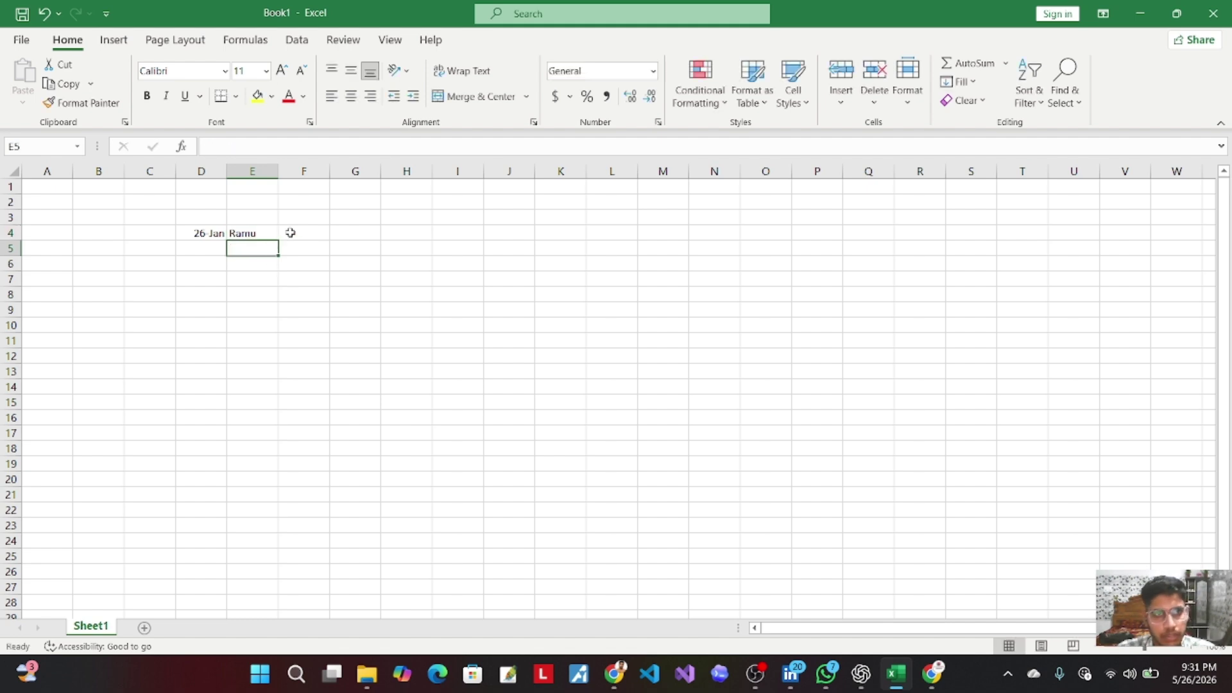
# Step: Replace the date in cell D4 with the city Aligarh
pyautogui.click(217, 237)
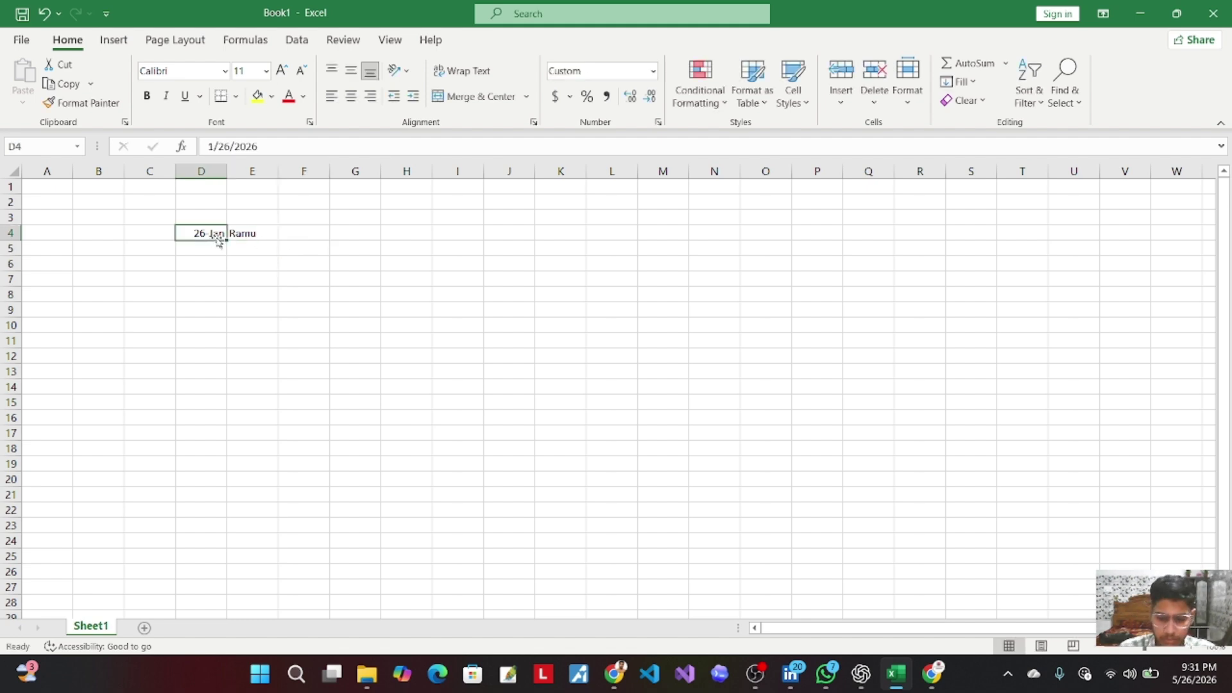
pyautogui.write('Aligarh')
pyautogui.press('Return')
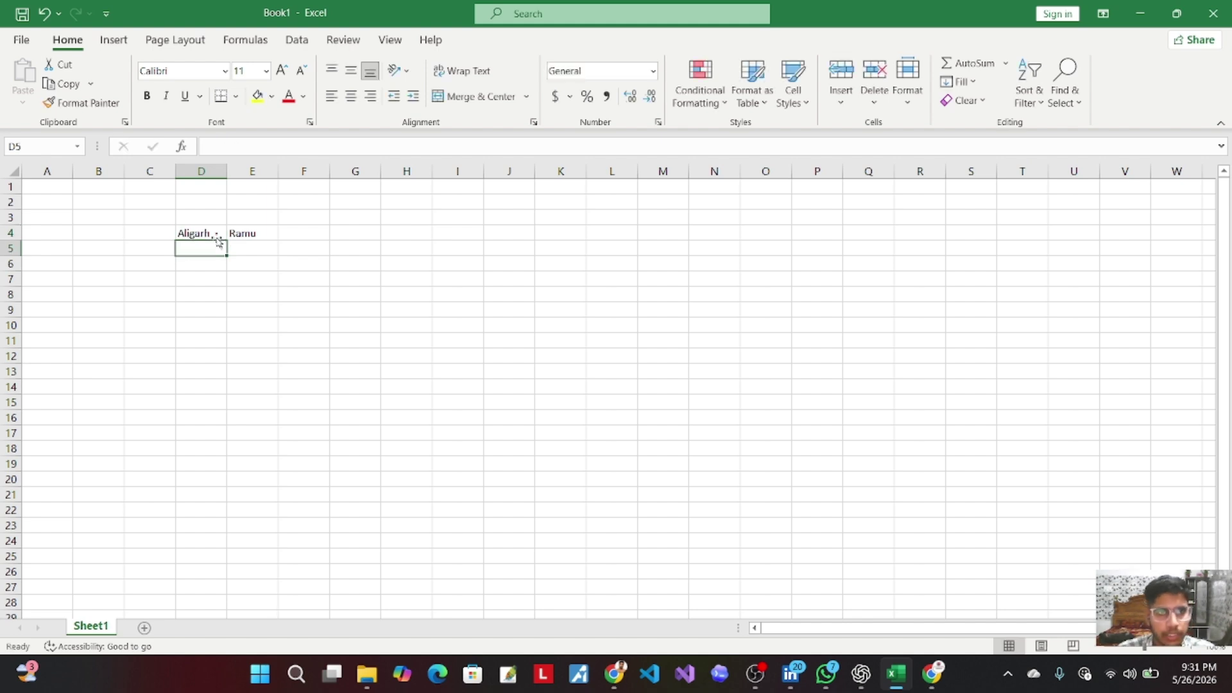
# Step: Enter the amount 5000 in cell F4, completing the Aligarh row
pyautogui.click(251, 233)
pyautogui.click(215, 233)
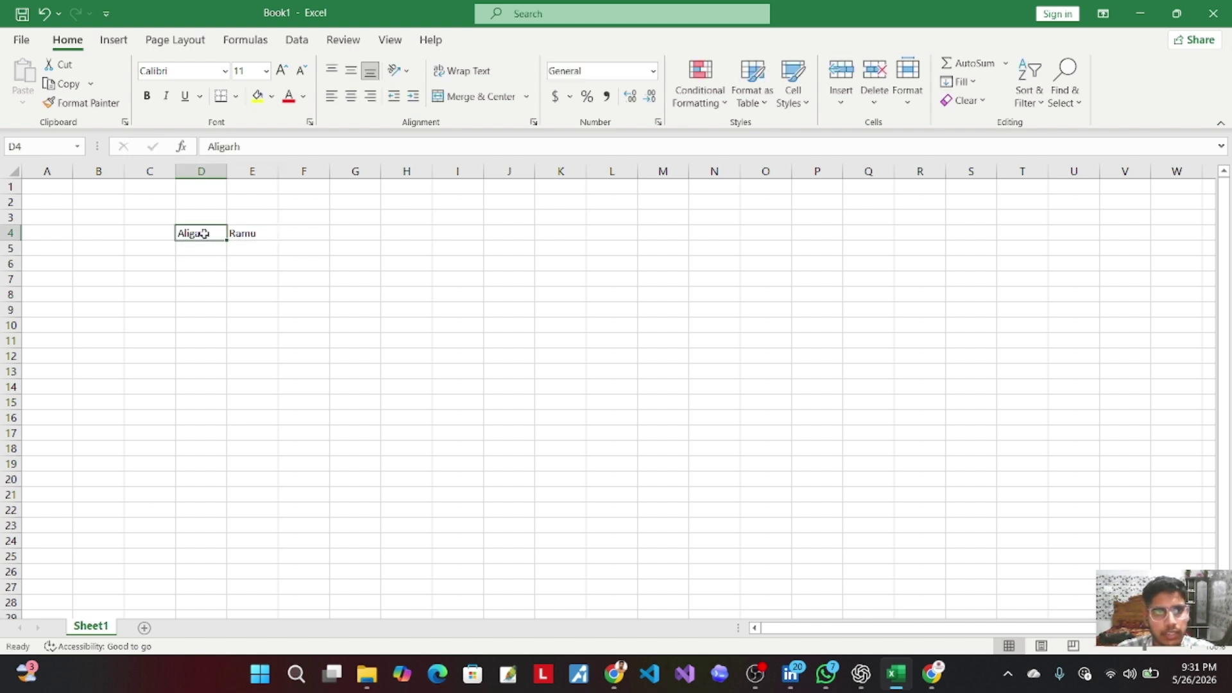
pyautogui.click(248, 234)
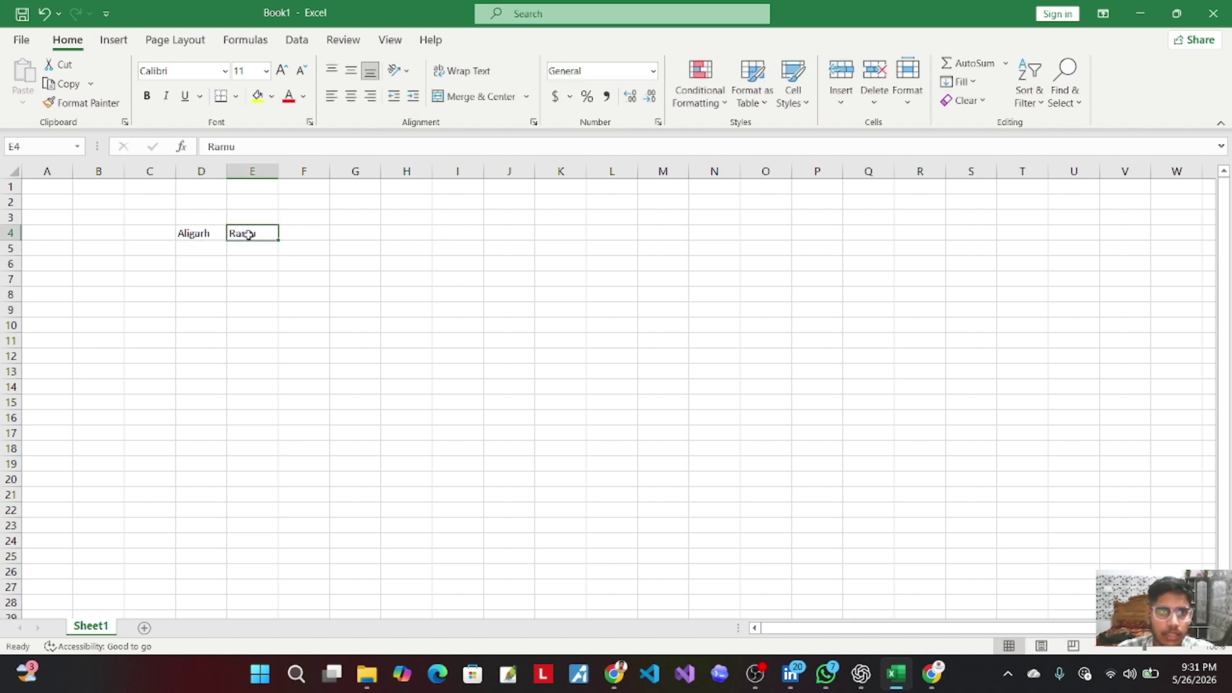
pyautogui.click(287, 234)
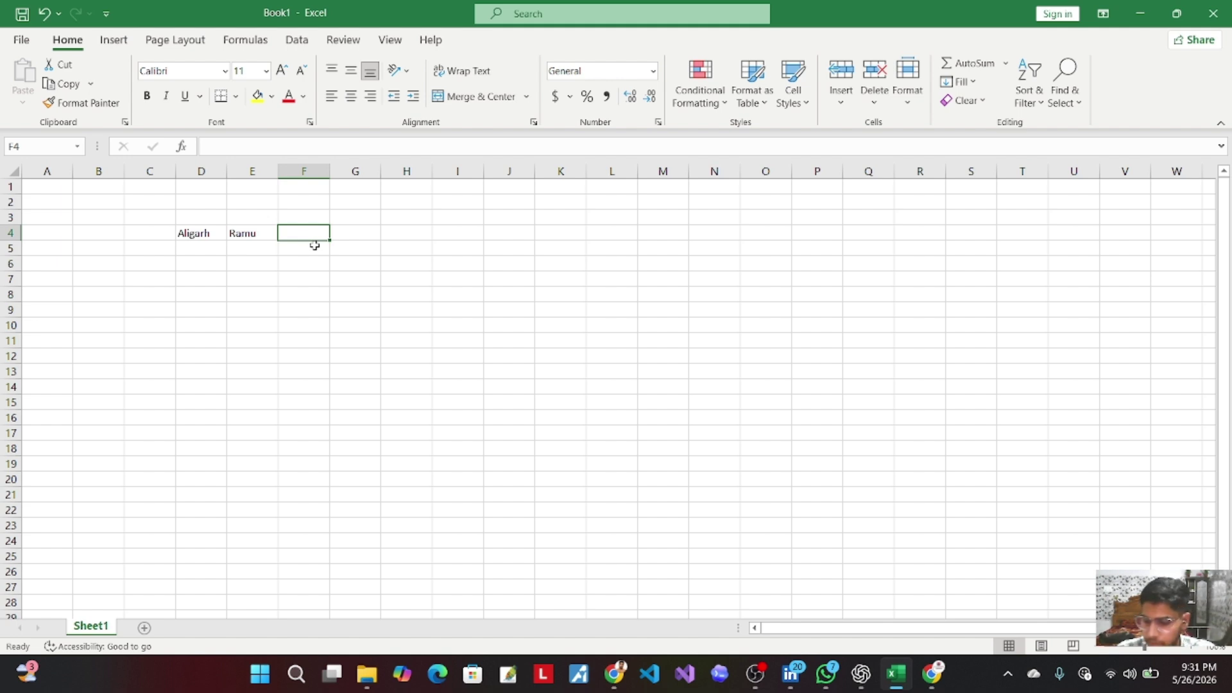
pyautogui.write('5000')
pyautogui.press('Return')
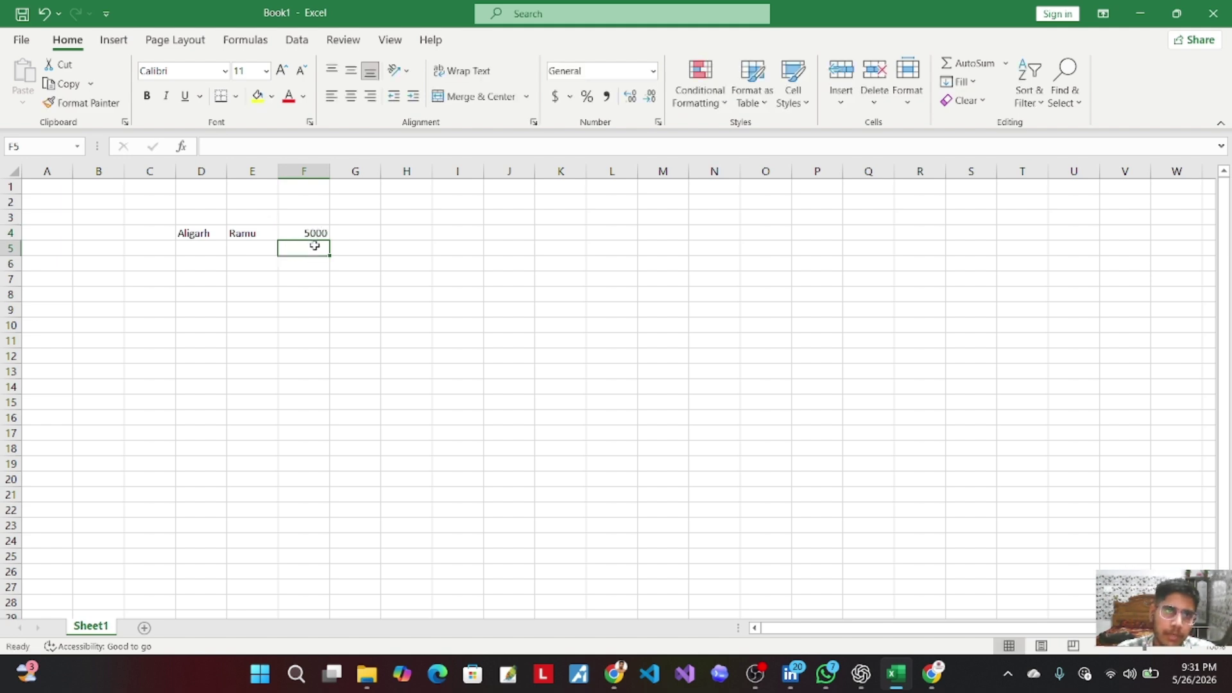
pyautogui.click(316, 293)
pyautogui.click(326, 239)
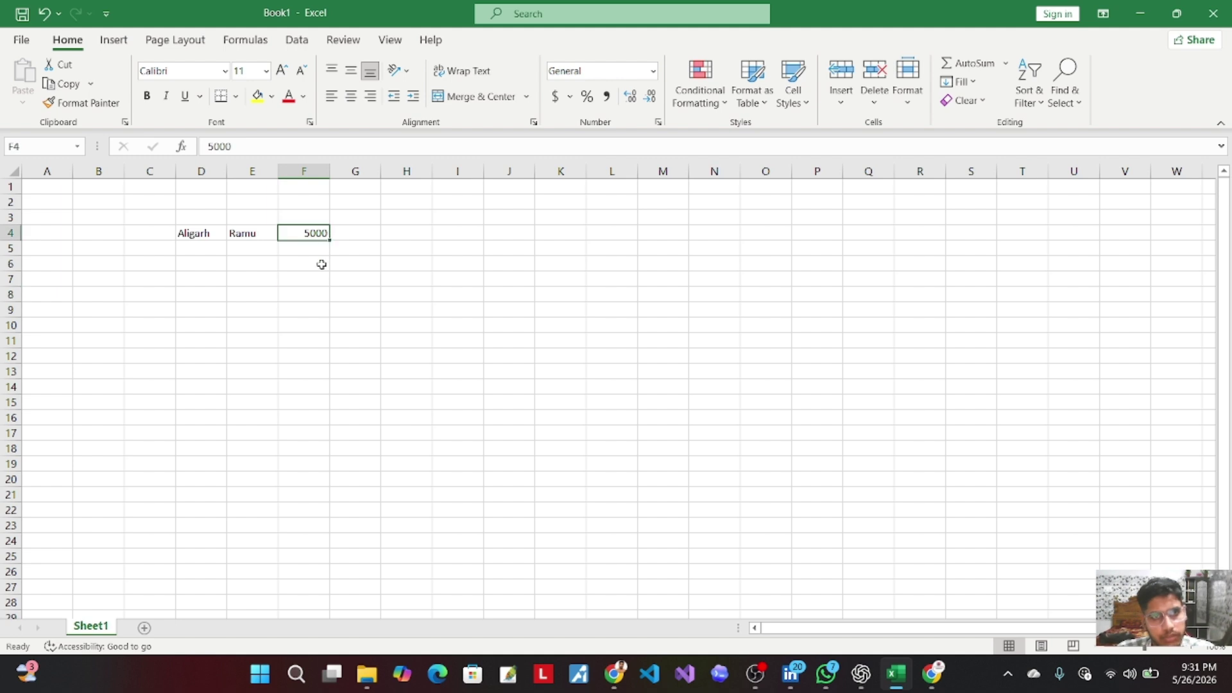
pyautogui.click(314, 277)
# Step: Fill D5:F5 with the city Agra, the second person's name and the amount 6000
pyautogui.click(203, 248)
pyautogui.write('Agram')
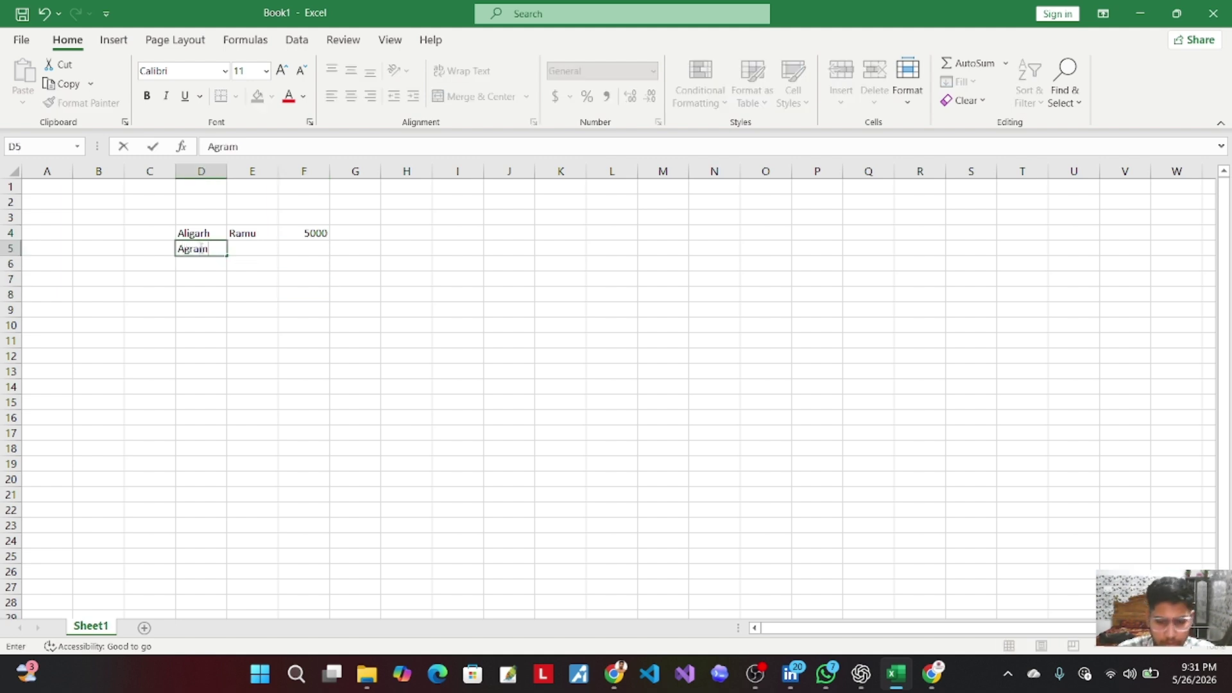
pyautogui.press('BackSpace')
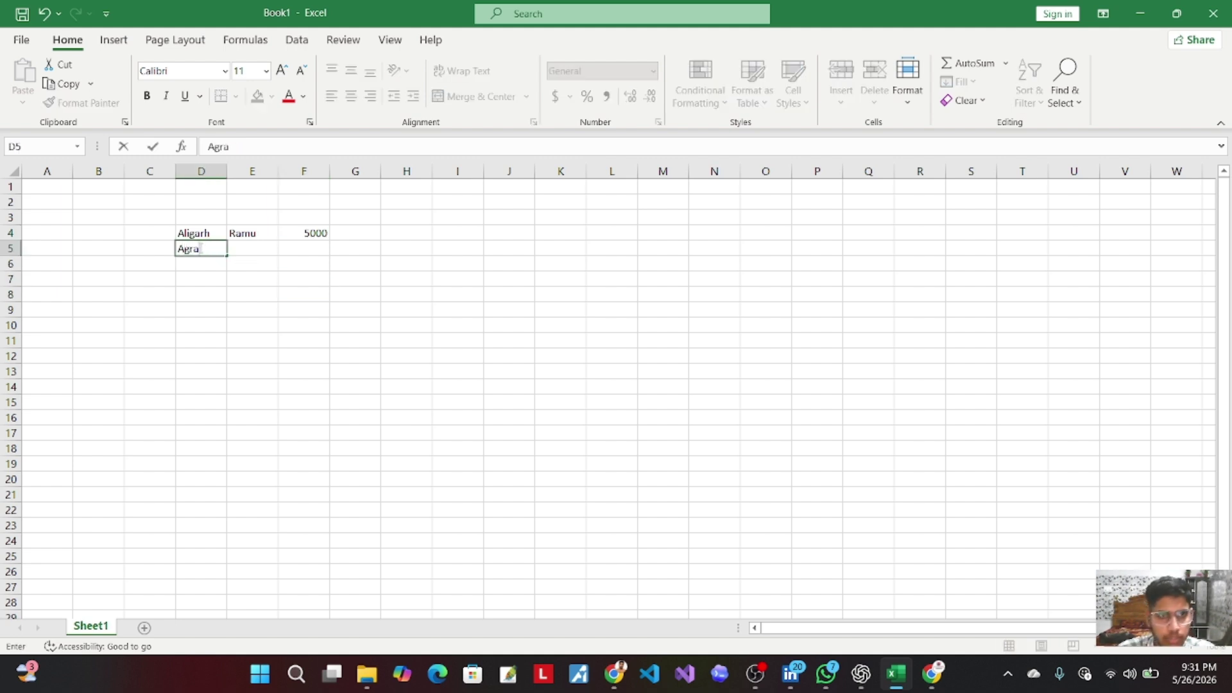
pyautogui.press('Tab')
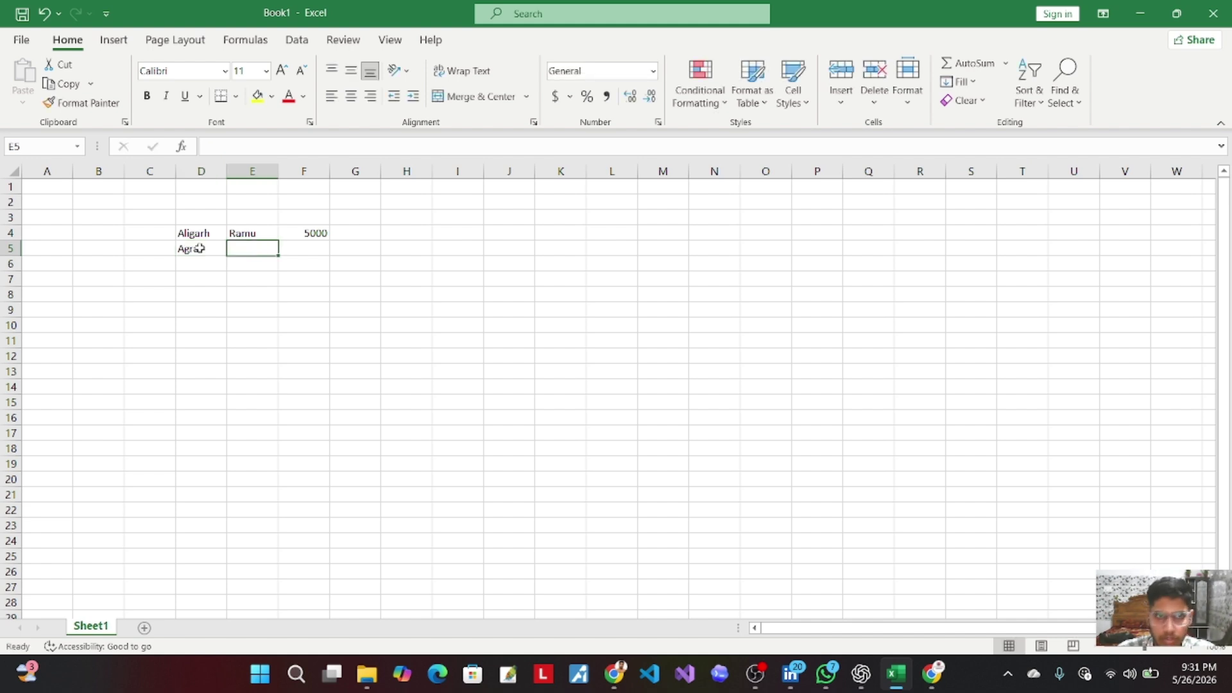
pyautogui.write('5')
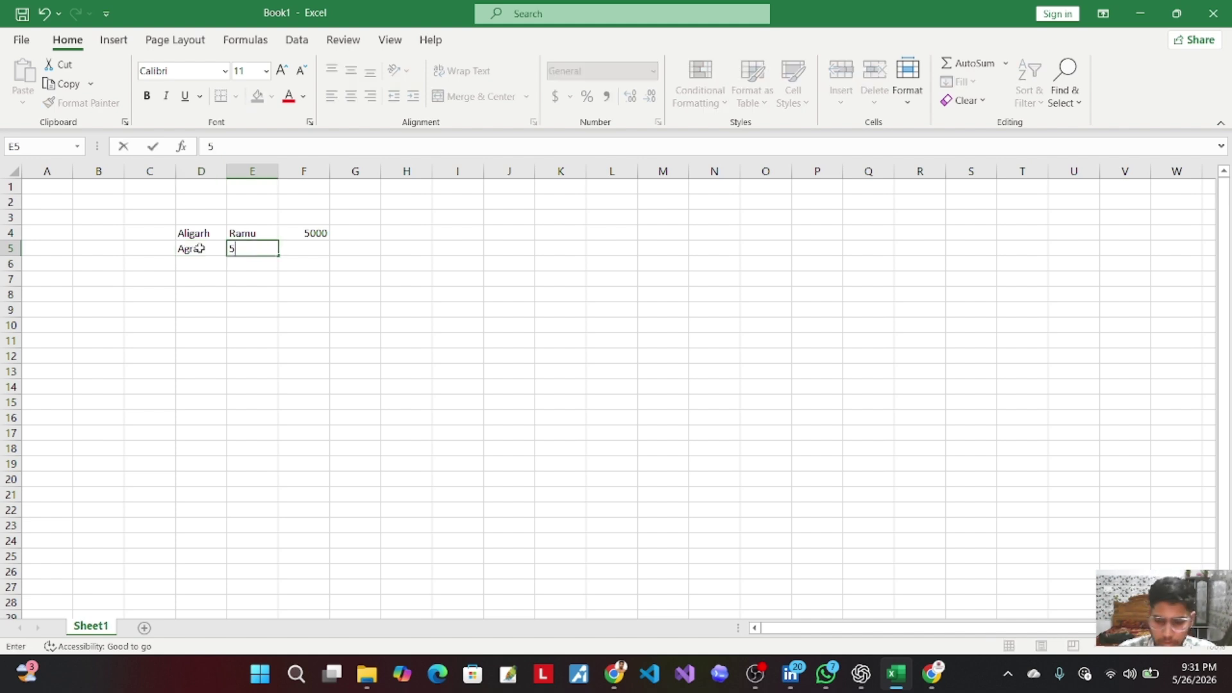
pyautogui.press('BackSpace')
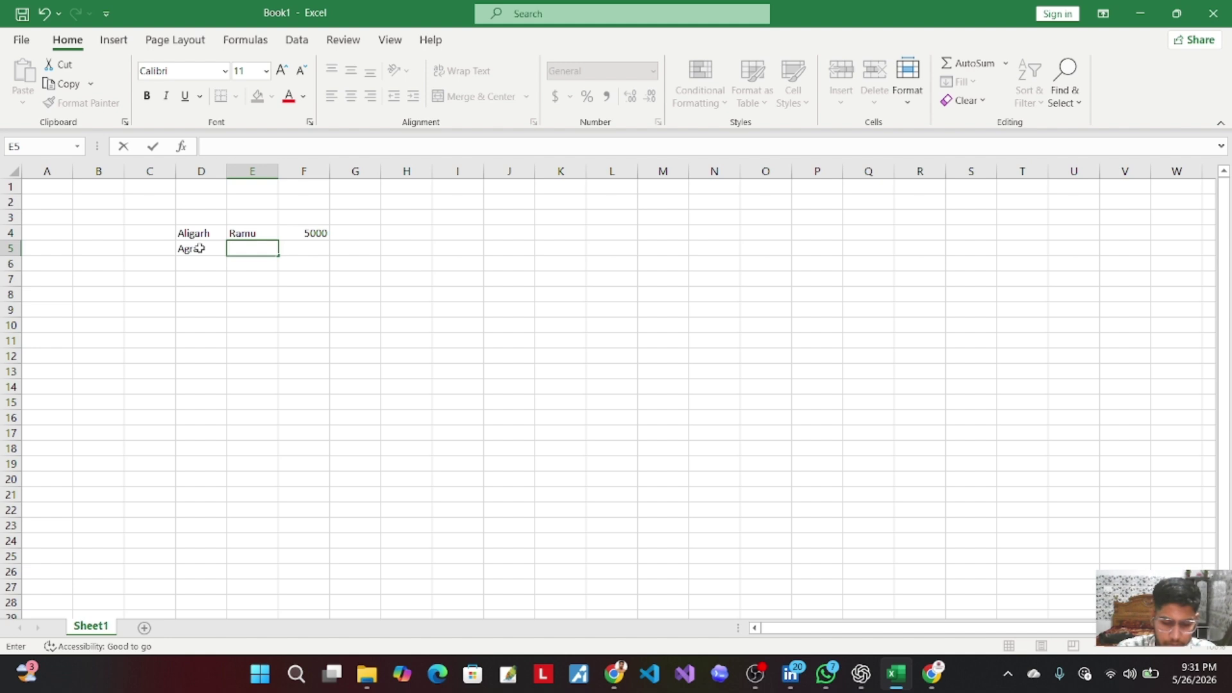
pyautogui.write('Shayam')
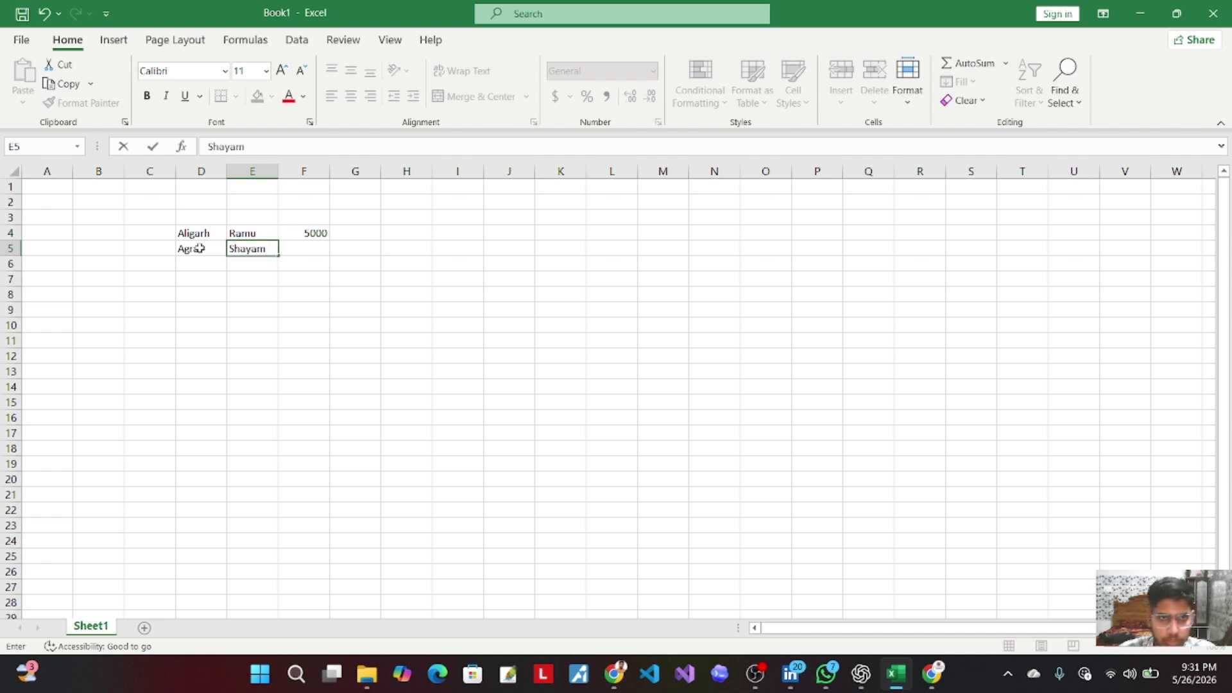
pyautogui.press('Tab')
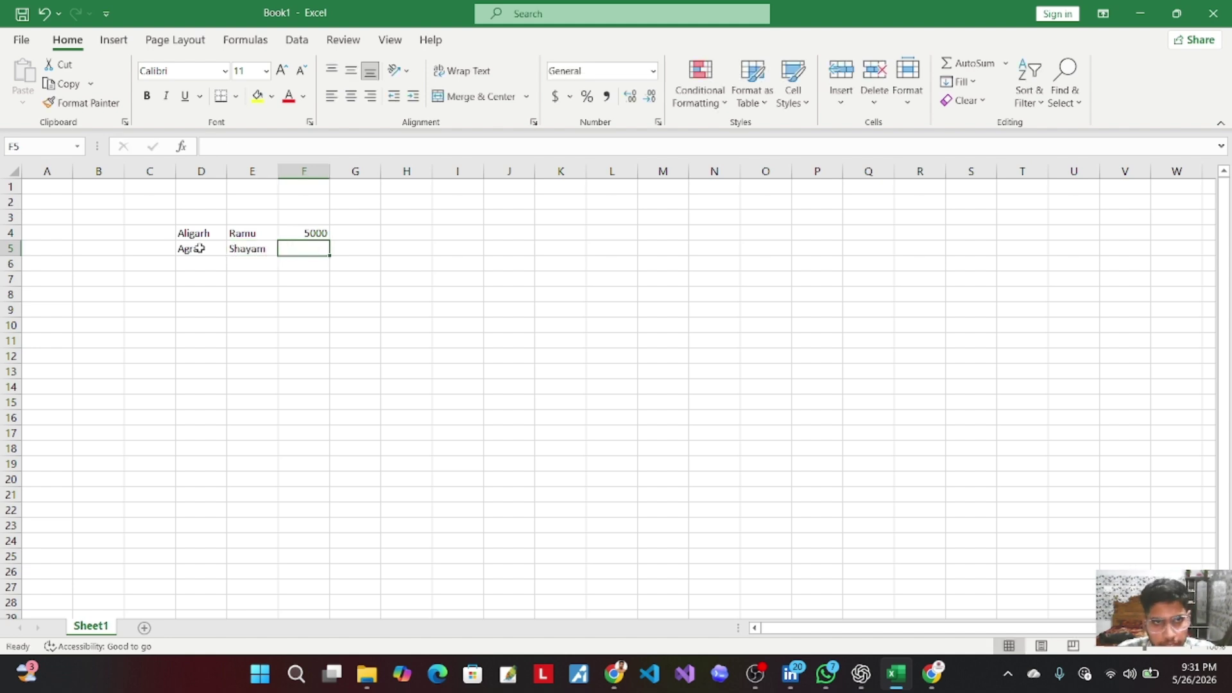
pyautogui.write('6000')
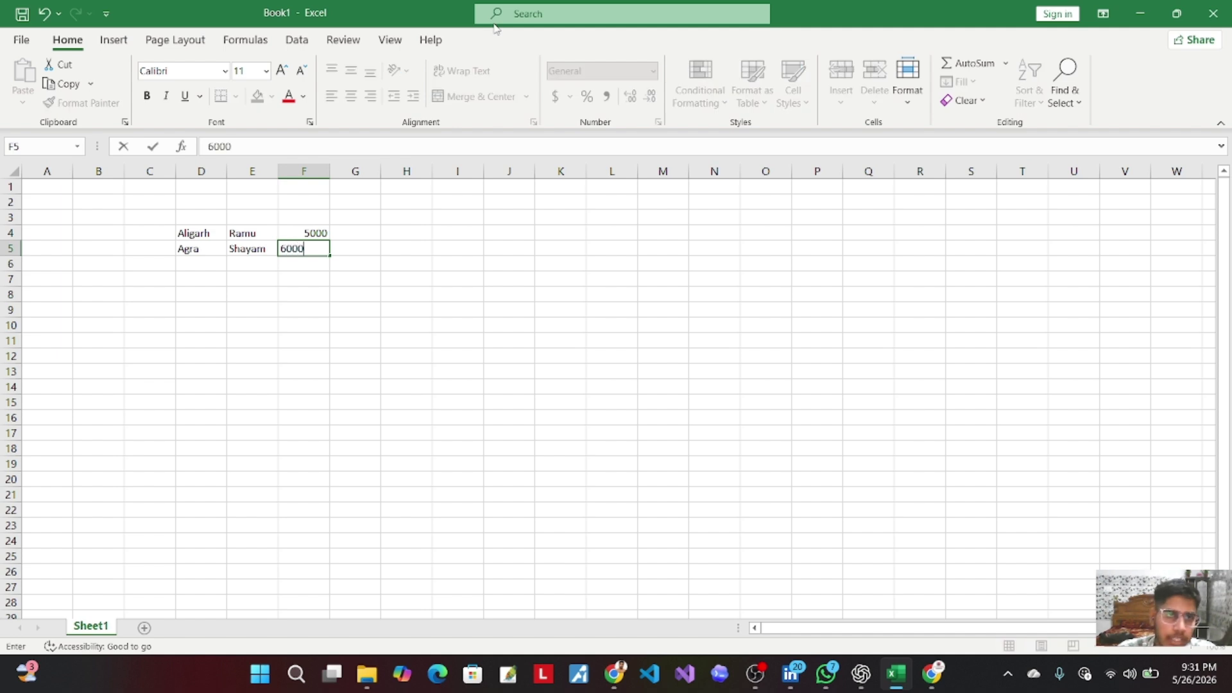
pyautogui.press('Return')
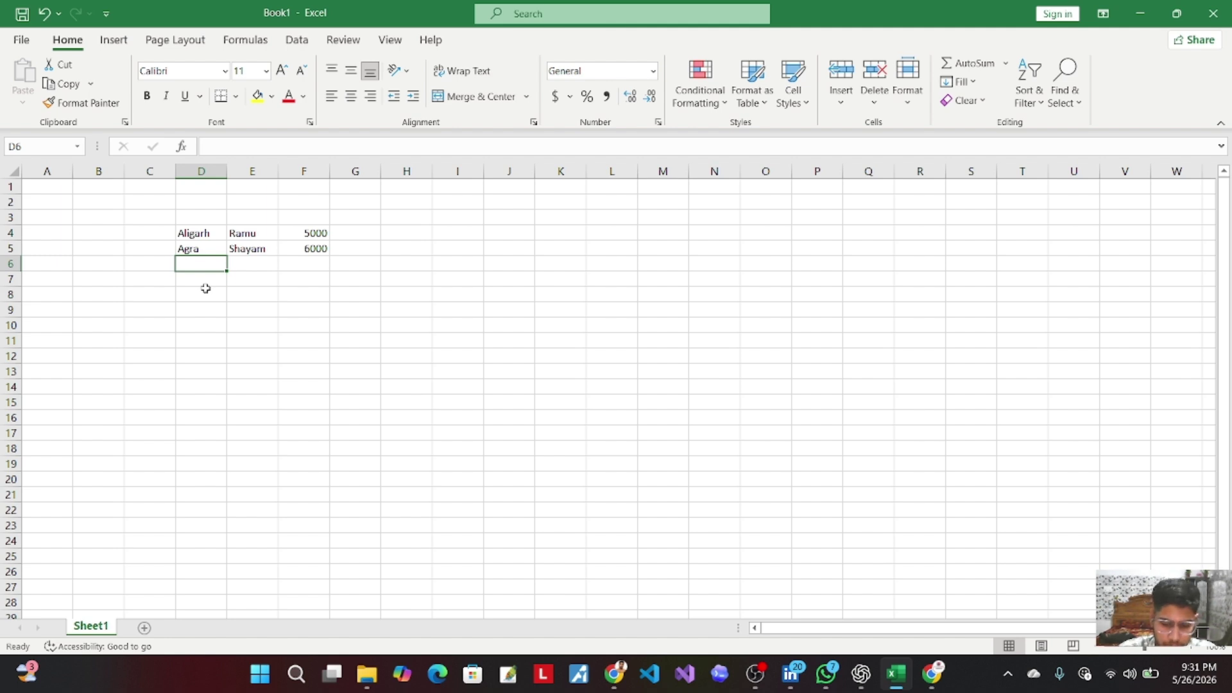
# Step: Fill D6:F6 with the city Ajmer, the third person's name and the amount 12000
pyautogui.write('Ajmer')
pyautogui.press('Tab')
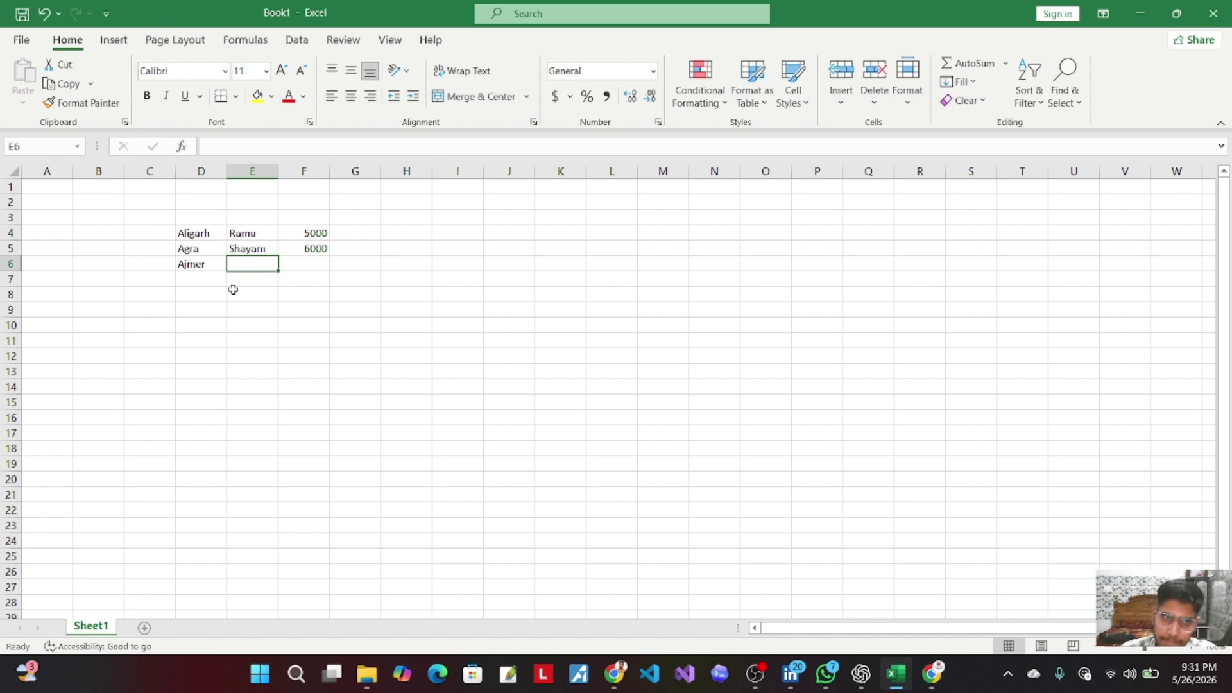
pyautogui.write('Kar')
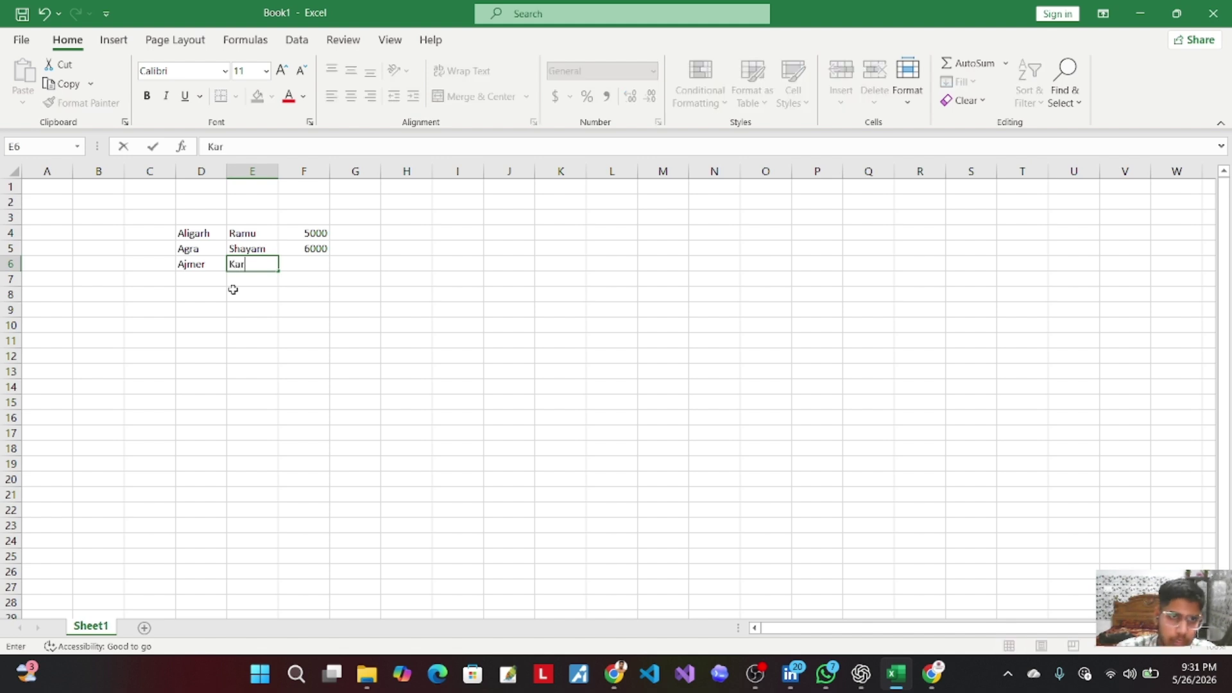
pyautogui.write('an')
pyautogui.press('Tab')
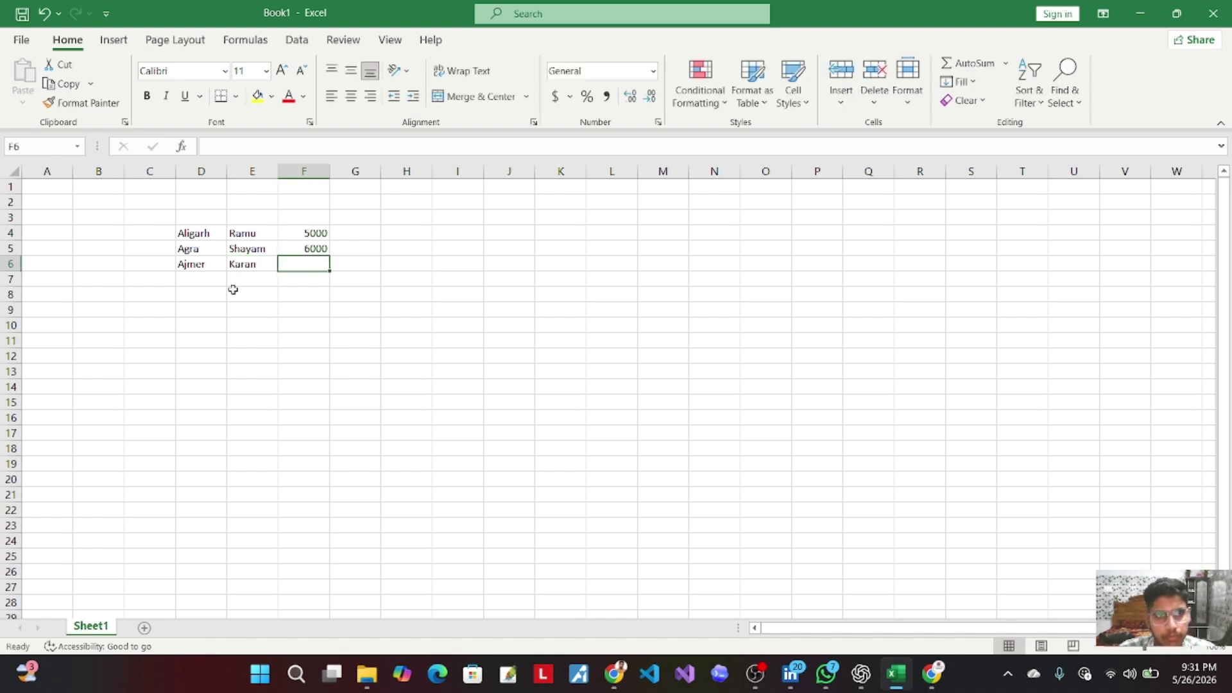
pyautogui.write('12000')
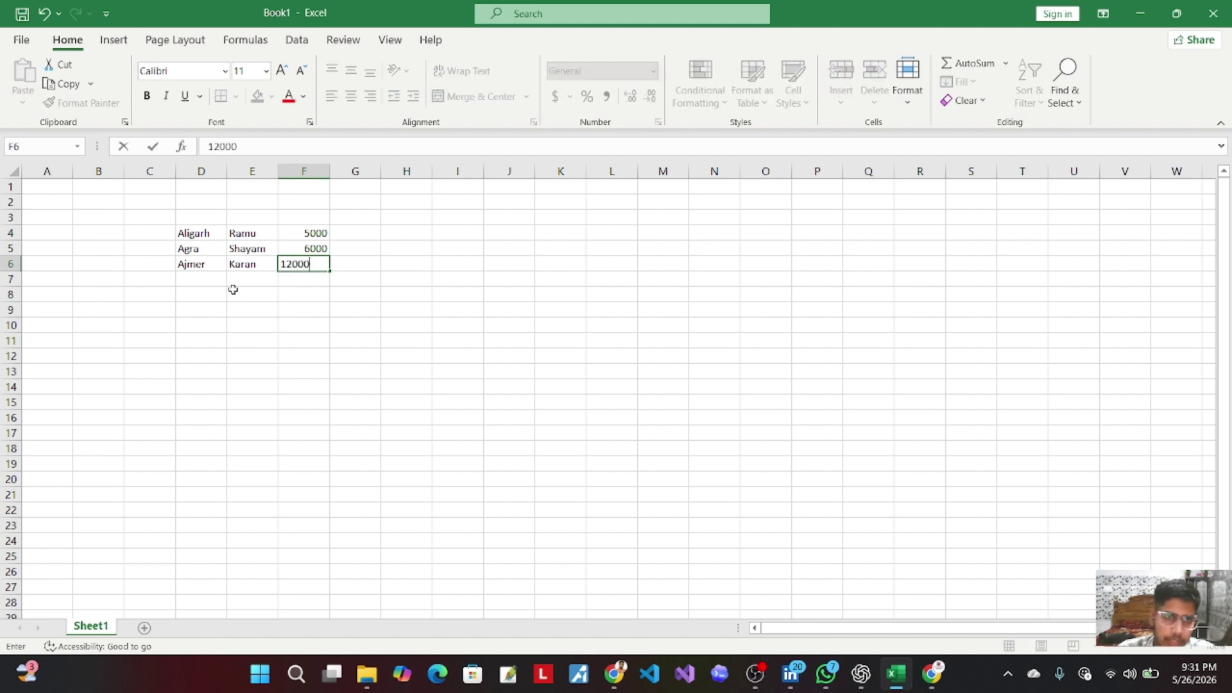
pyautogui.press('Return')
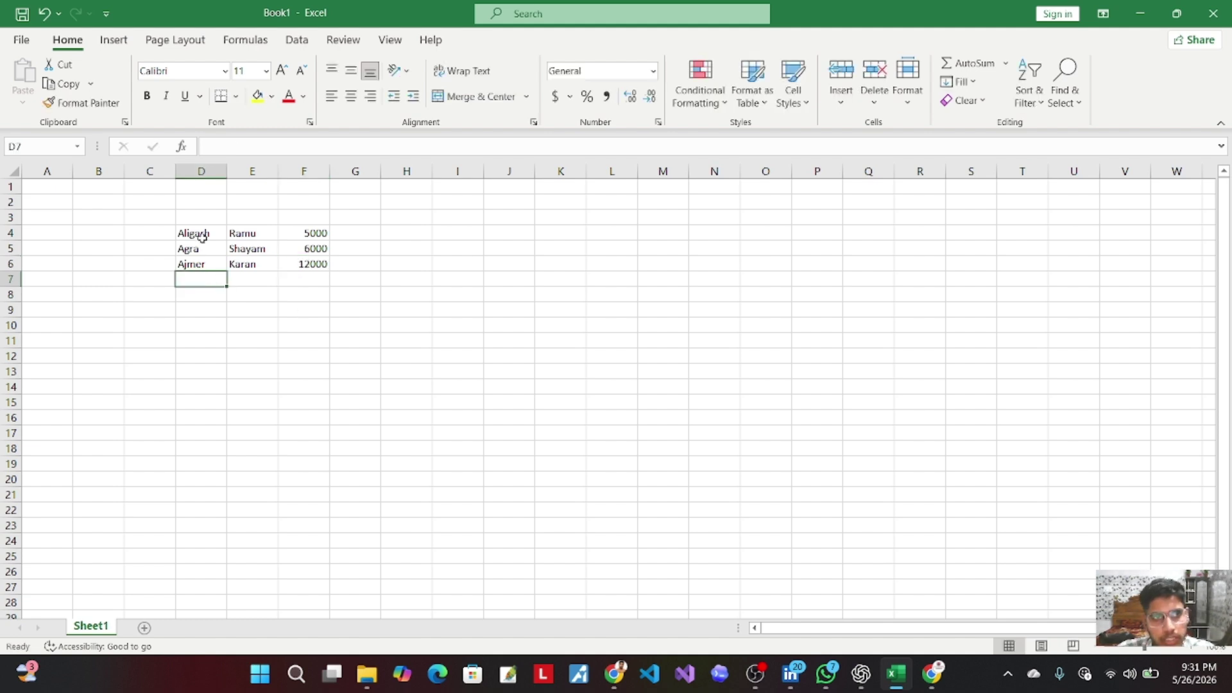
# Step: Copy the three data rows in D4:F6 and paste them twice below, starting at D7 and at D10
pyautogui.moveTo(198, 237); pyautogui.dragTo(322, 264)
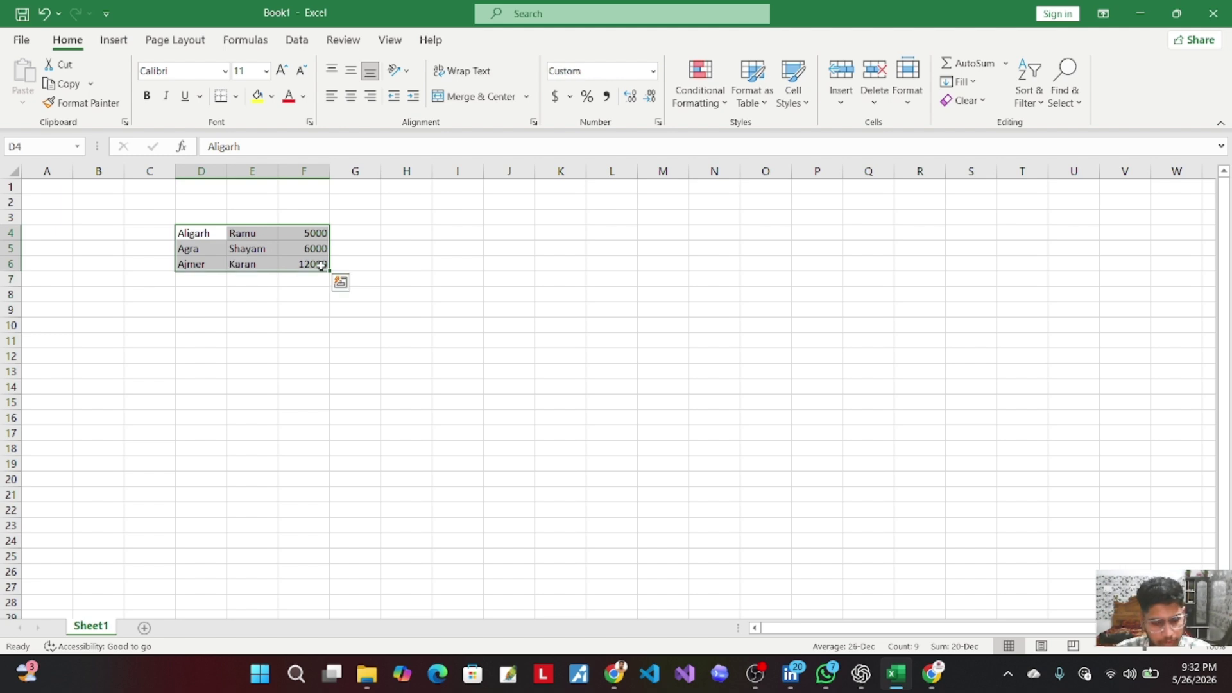
pyautogui.hotkey('ctrl', 'c')
pyautogui.click(192, 274)
pyautogui.hotkey('ctrl', 'v')
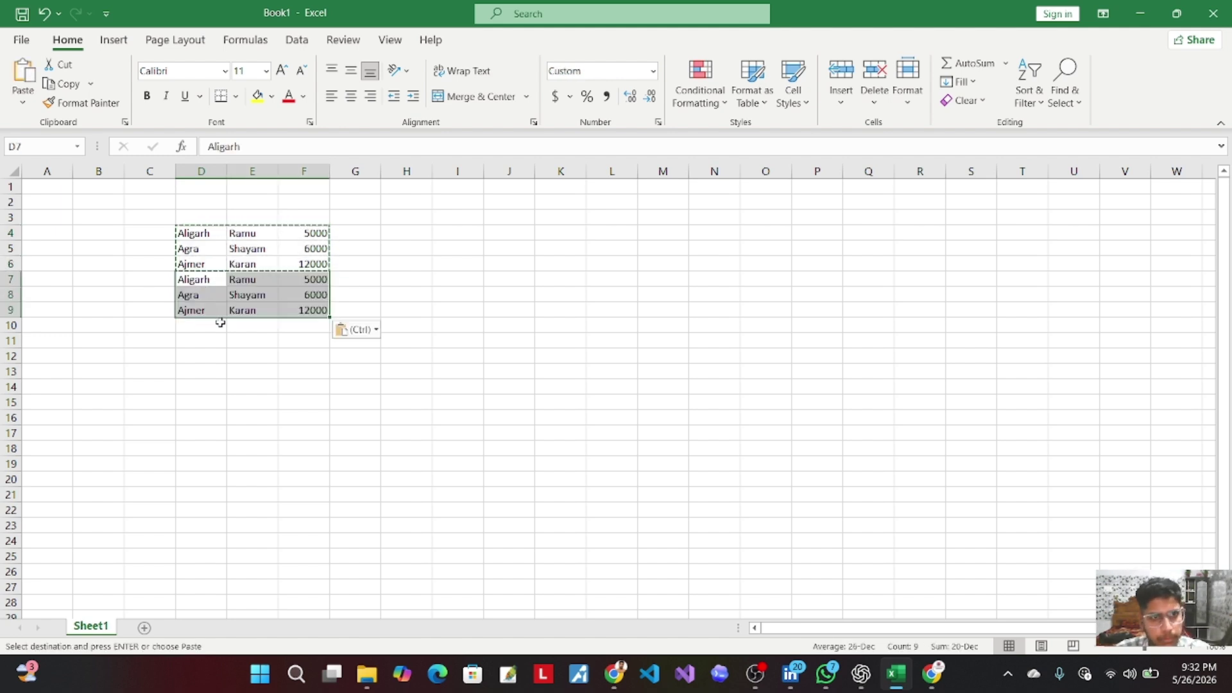
pyautogui.click(212, 327)
pyautogui.hotkey('ctrl', 'v')
pyautogui.click(466, 369)
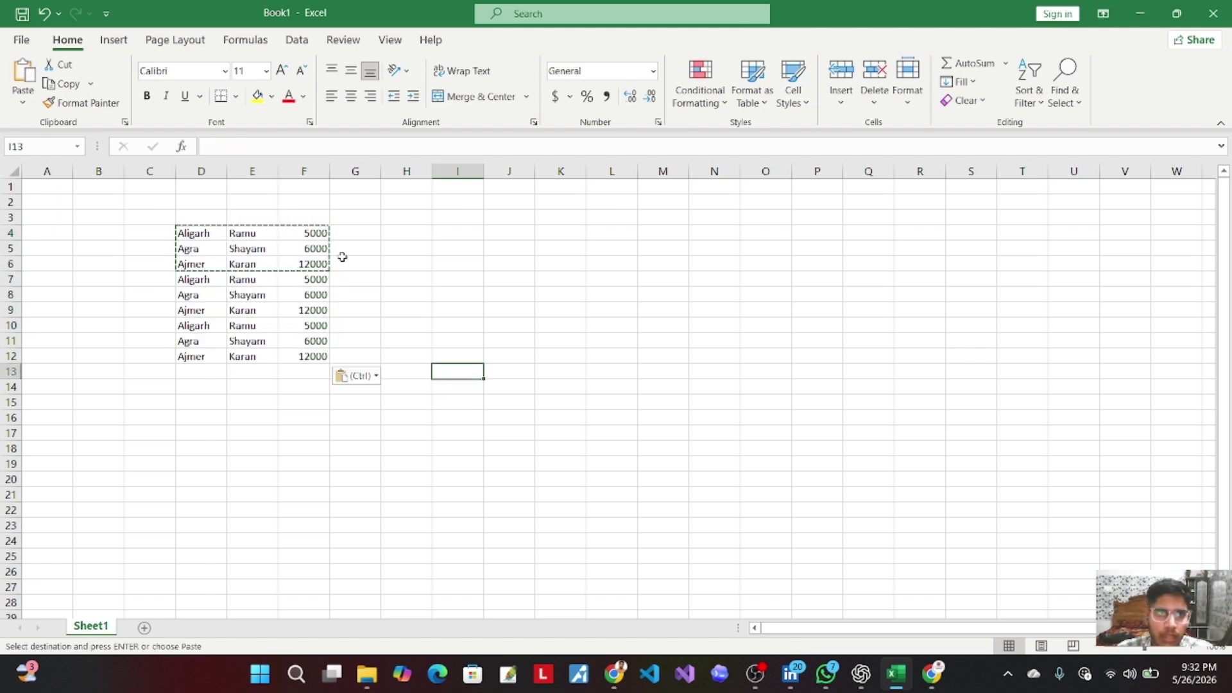
pyautogui.click(349, 259)
pyautogui.click(354, 330)
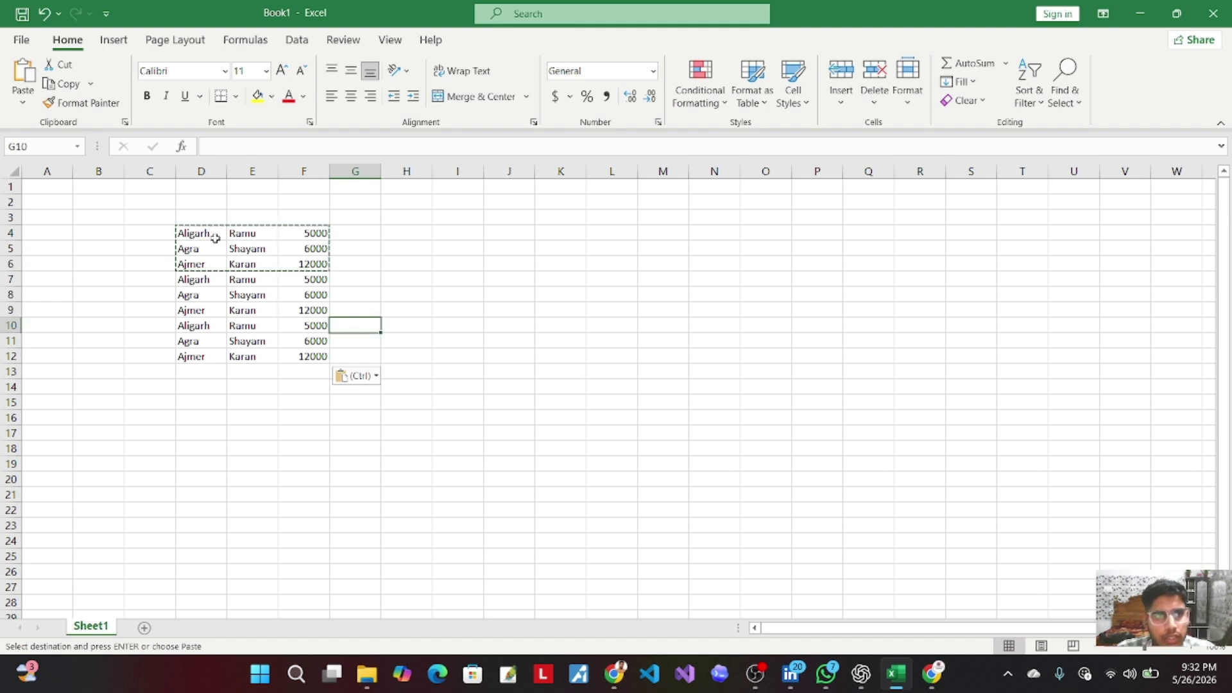
pyautogui.moveTo(215, 239); pyautogui.dragTo(222, 354)
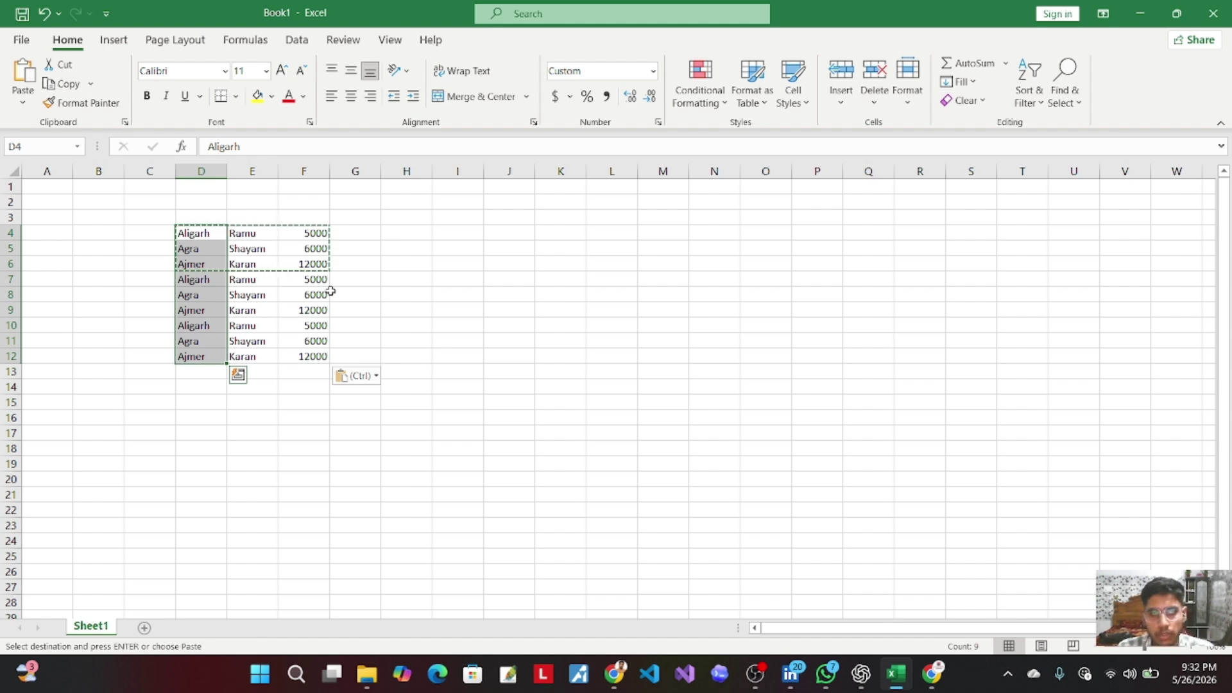
pyautogui.click(474, 256)
pyautogui.click(441, 302)
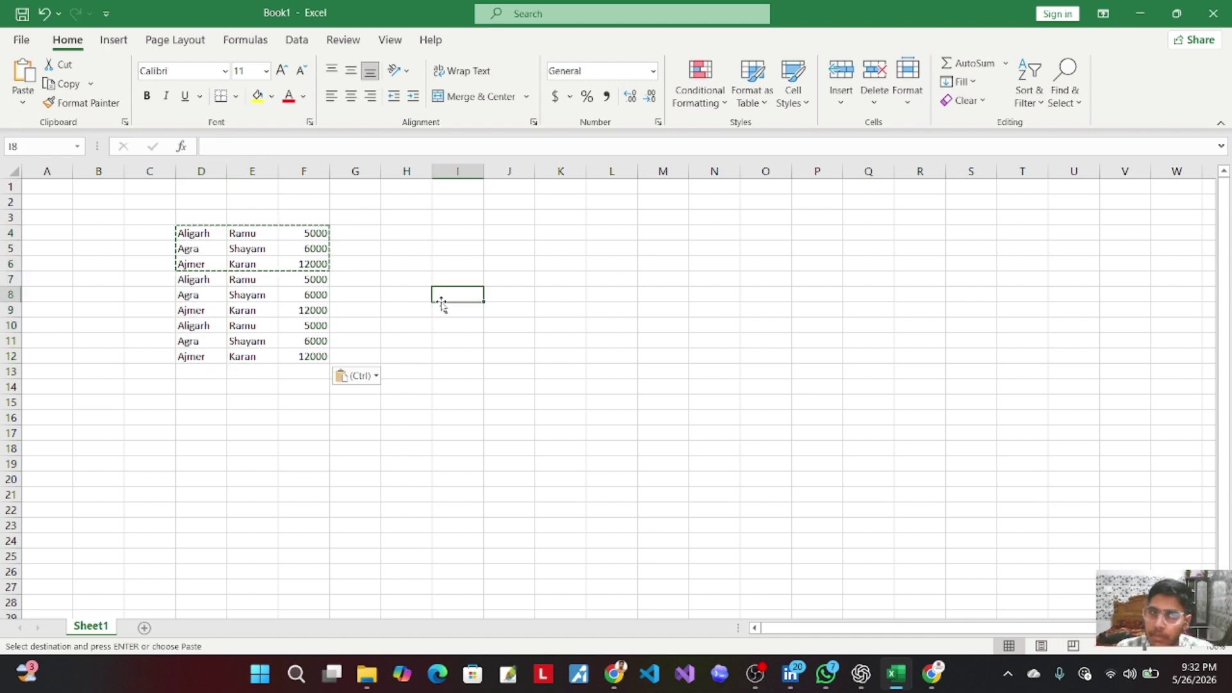
pyautogui.click(378, 308)
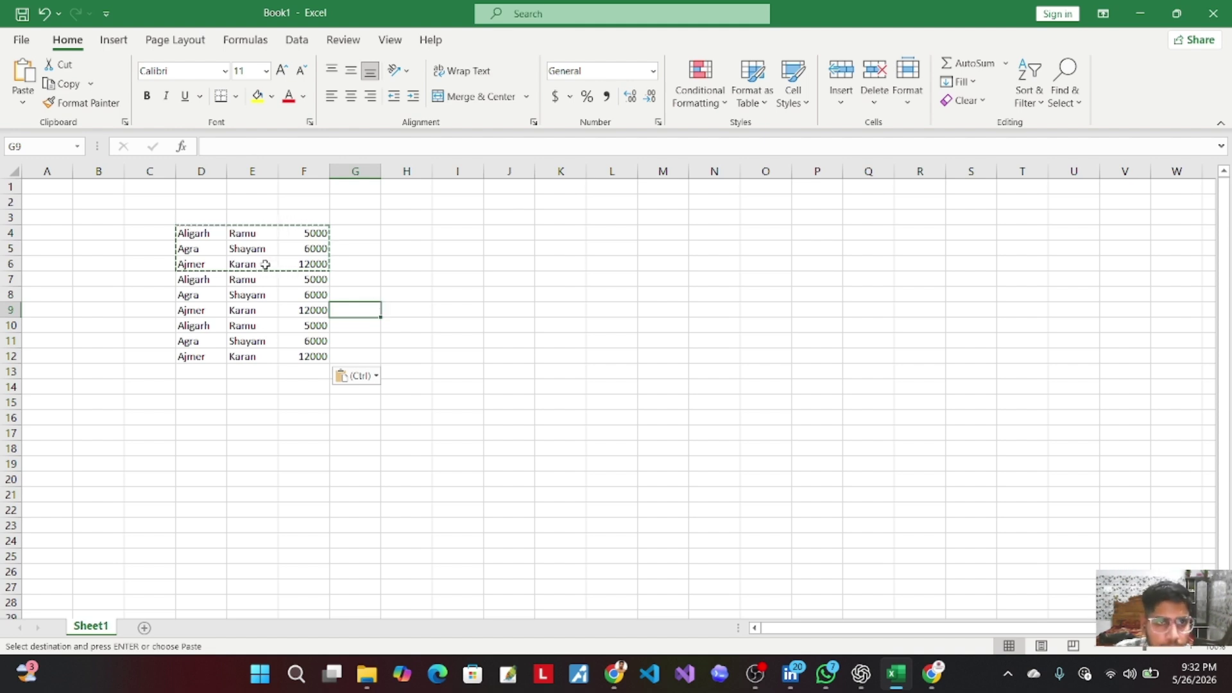
pyautogui.moveTo(192, 249)
pyautogui.mouseDown()
pyautogui.moveTo(263, 249)
pyautogui.moveTo(198, 248)
pyautogui.mouseUp()
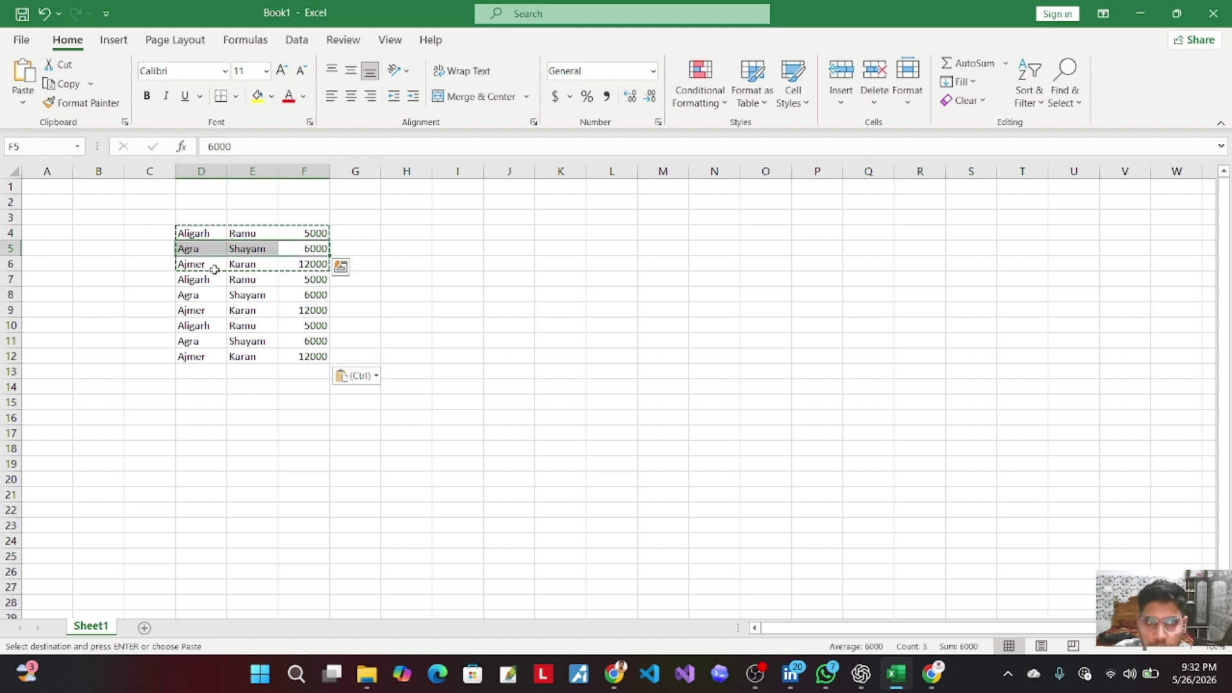
pyautogui.click(404, 249)
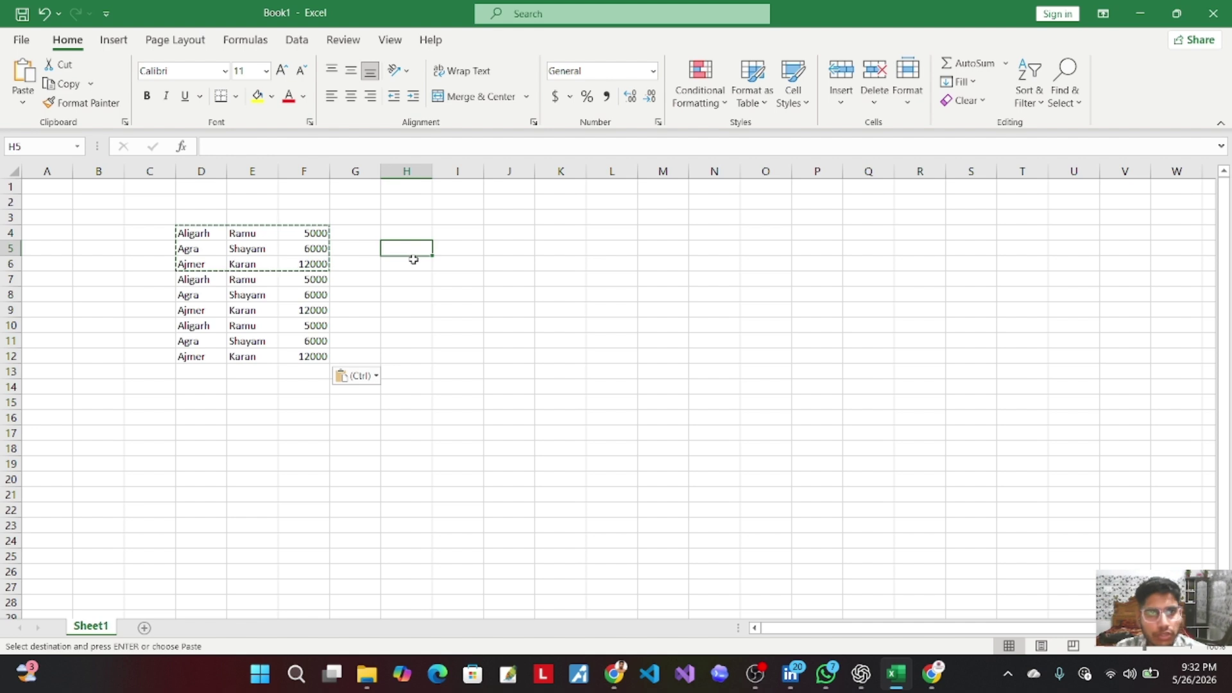
pyautogui.click(443, 277)
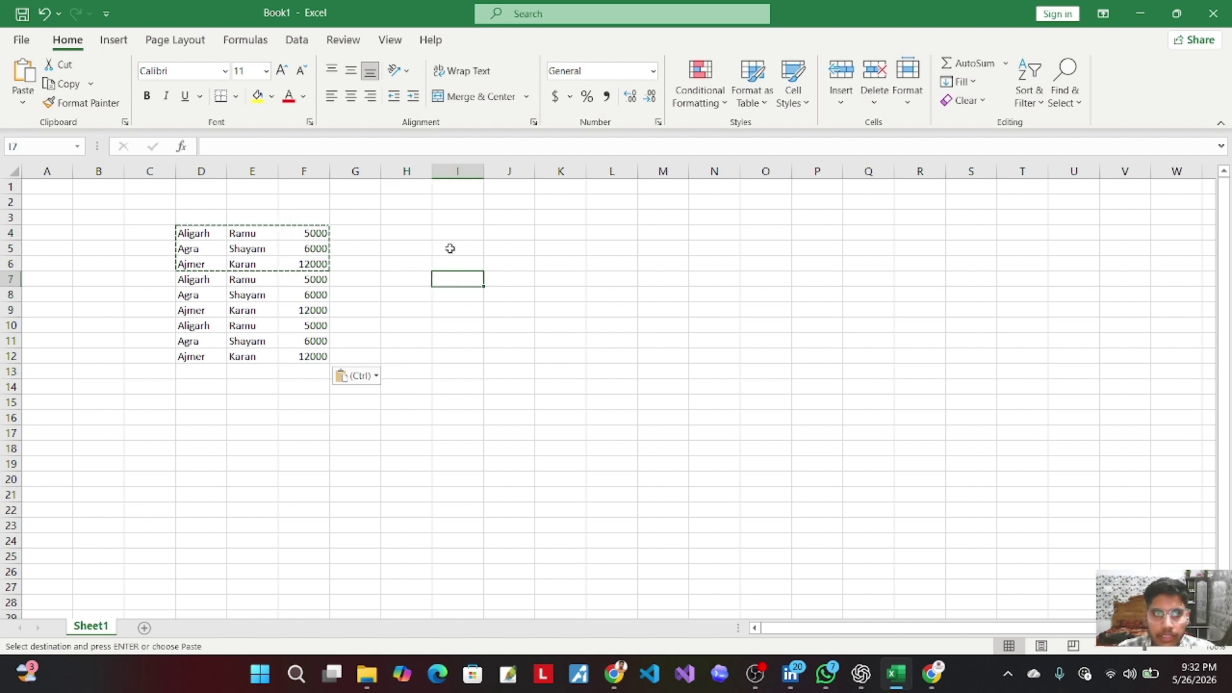
# Step: Enter a SUMIF formula in cell I4 with range D4:D12, criterion H4 and sum range F4:F12
pyautogui.click(471, 235)
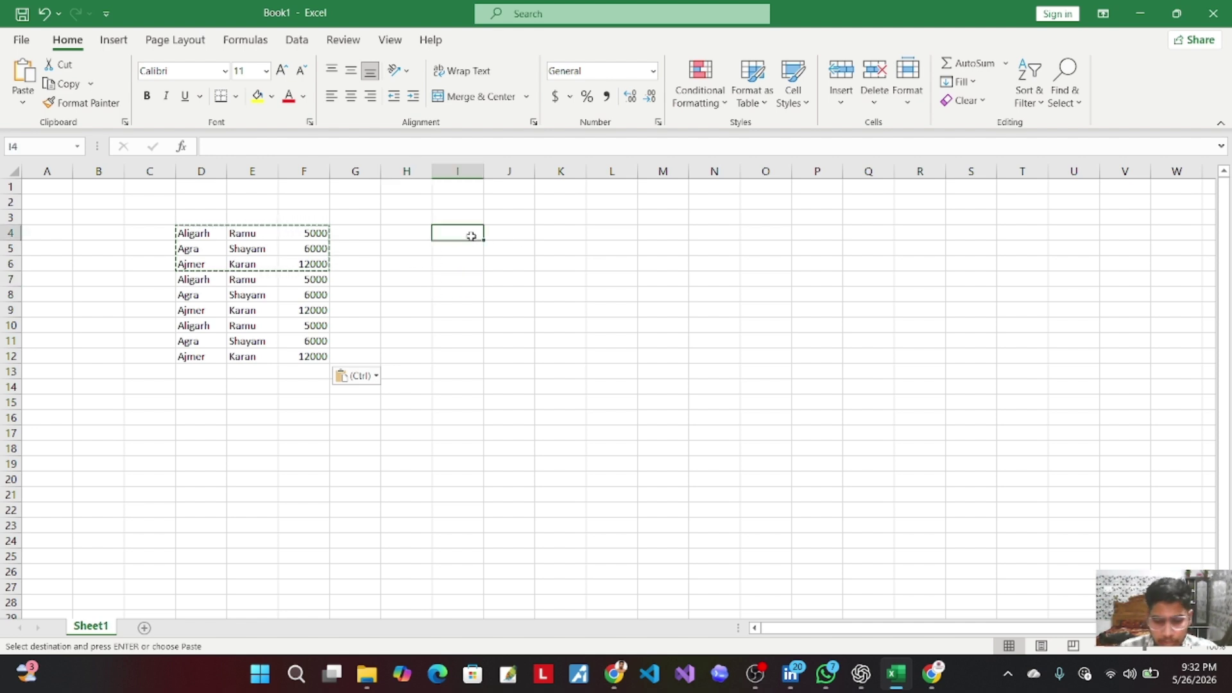
pyautogui.write('=s')
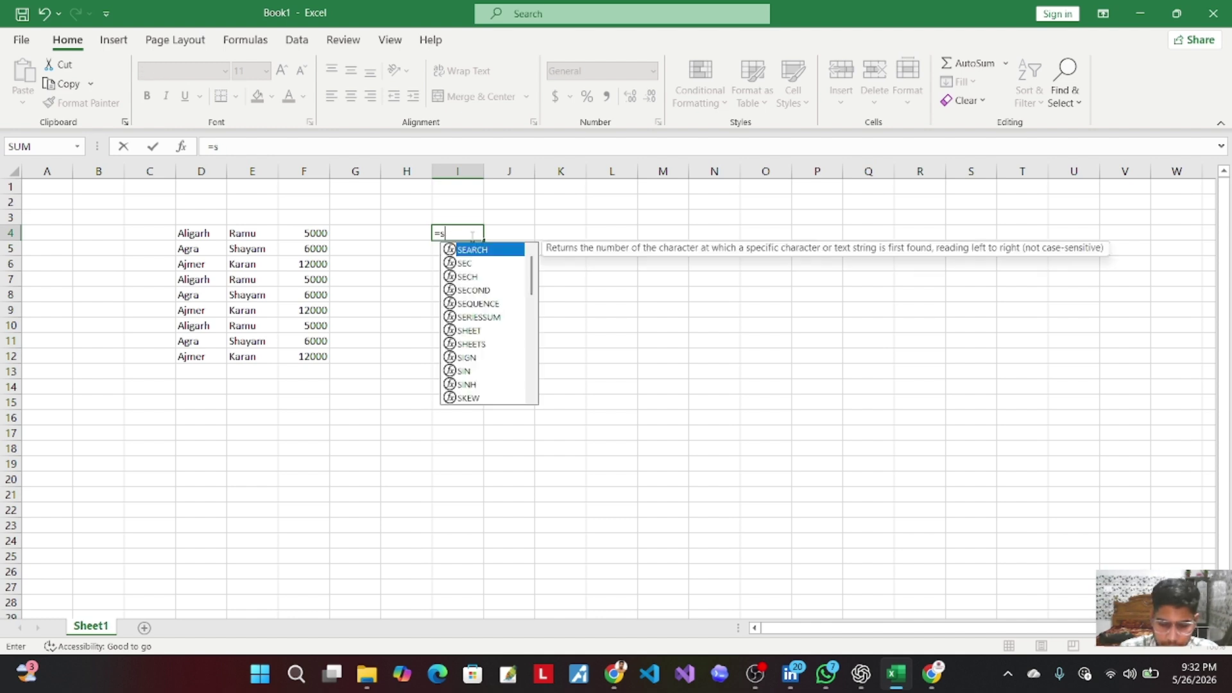
pyautogui.write('umif')
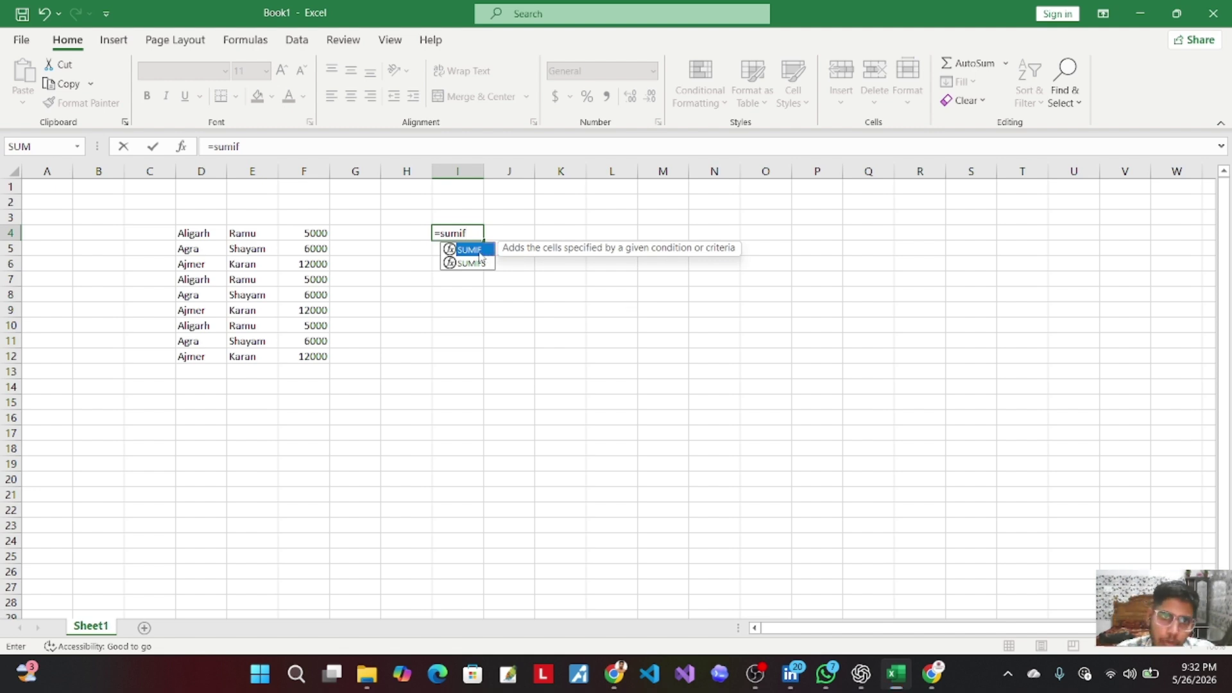
pyautogui.doubleClick(479, 252)
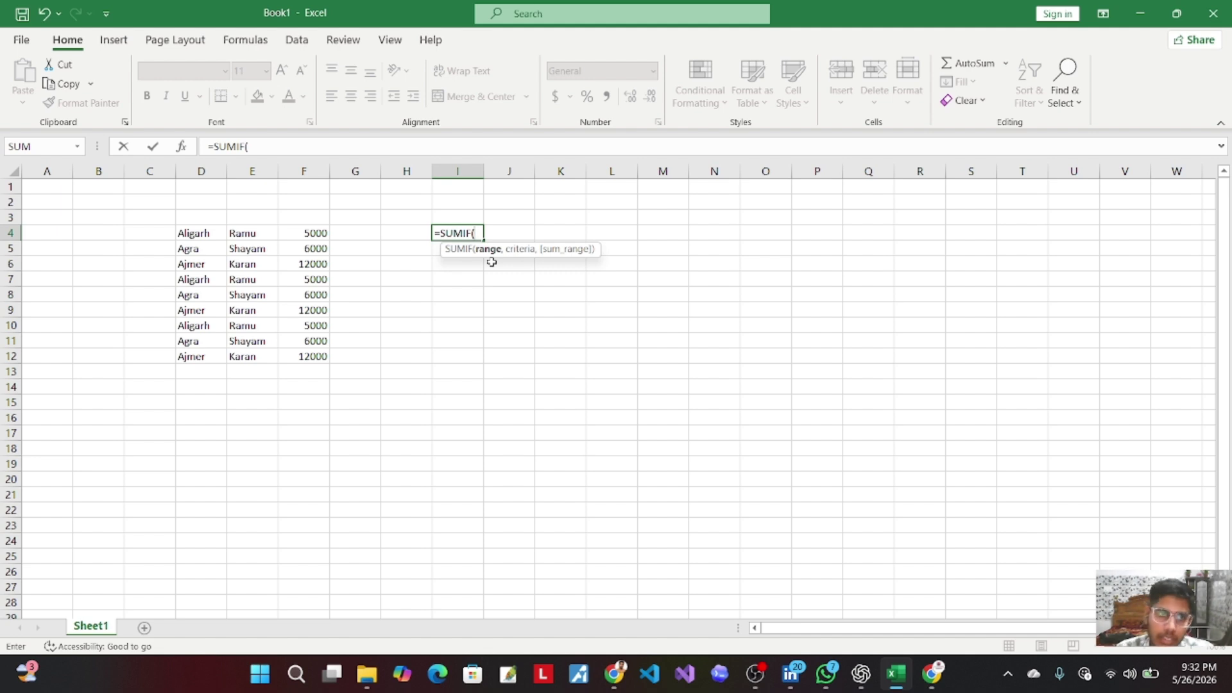
pyautogui.moveTo(205, 233); pyautogui.dragTo(202, 351)
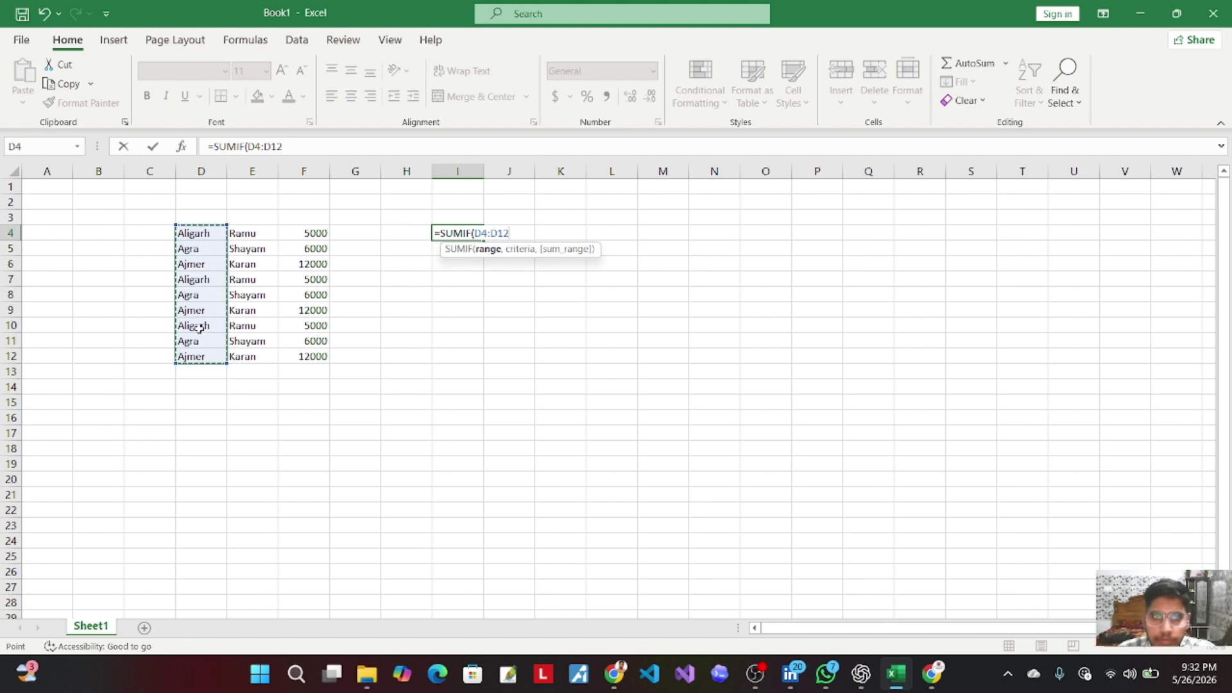
pyautogui.write(',')
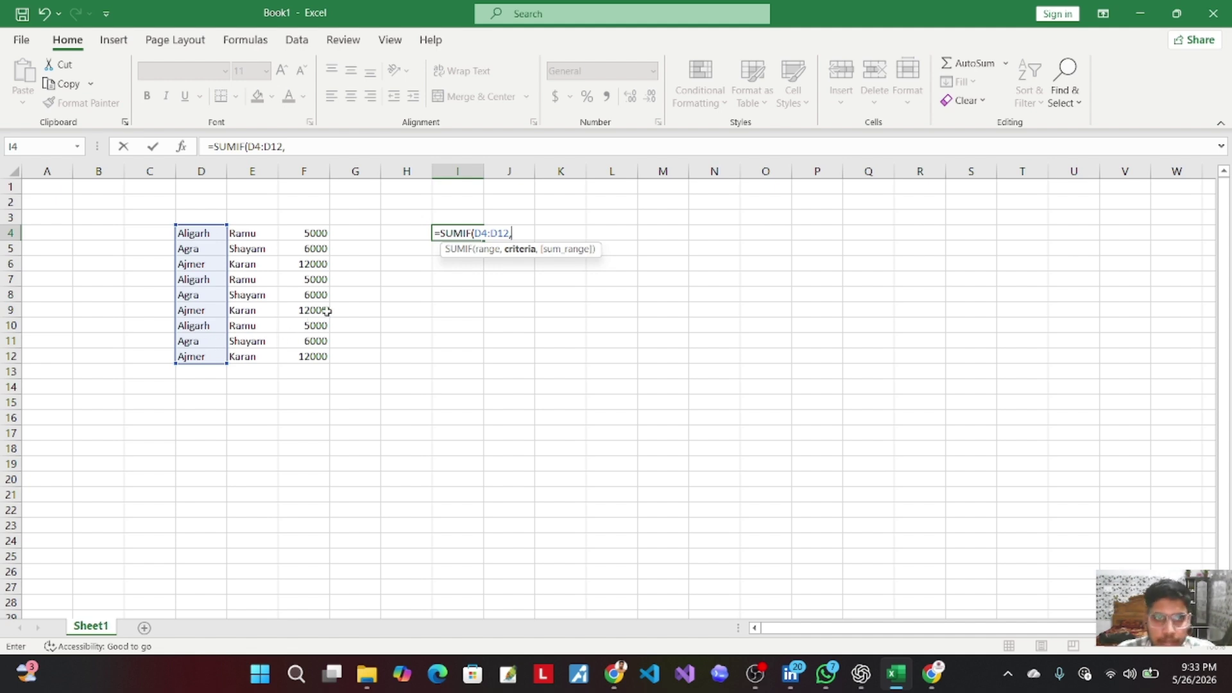
pyautogui.click(395, 234)
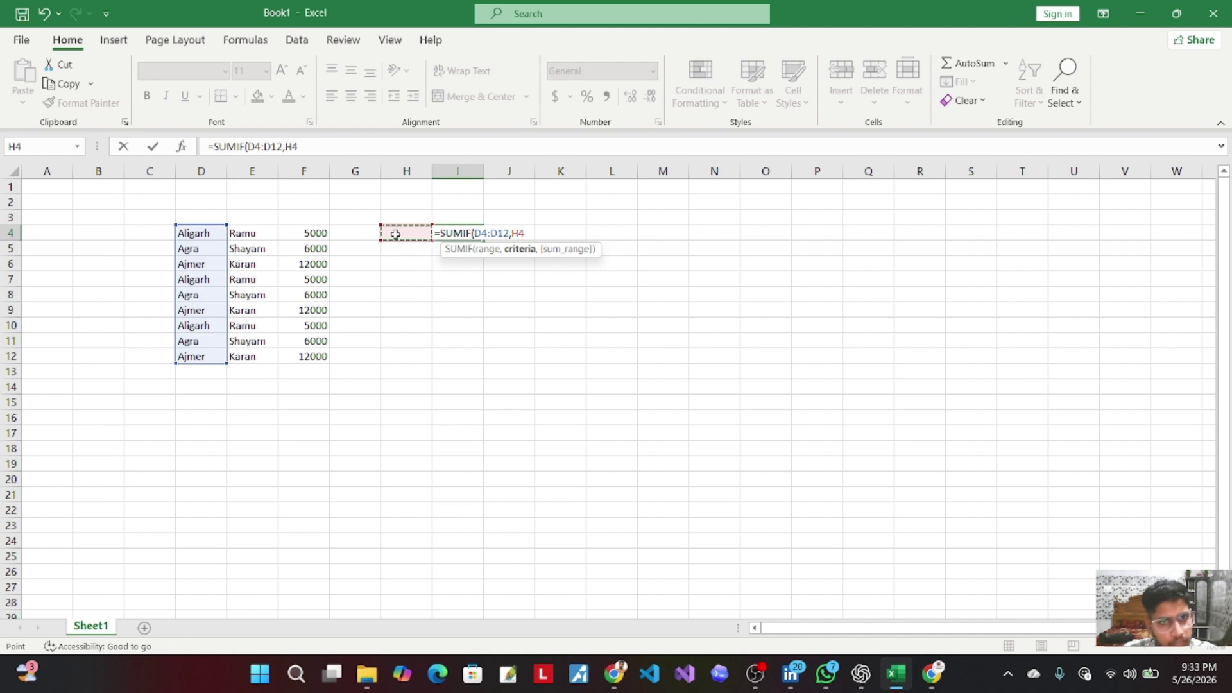
pyautogui.write(',')
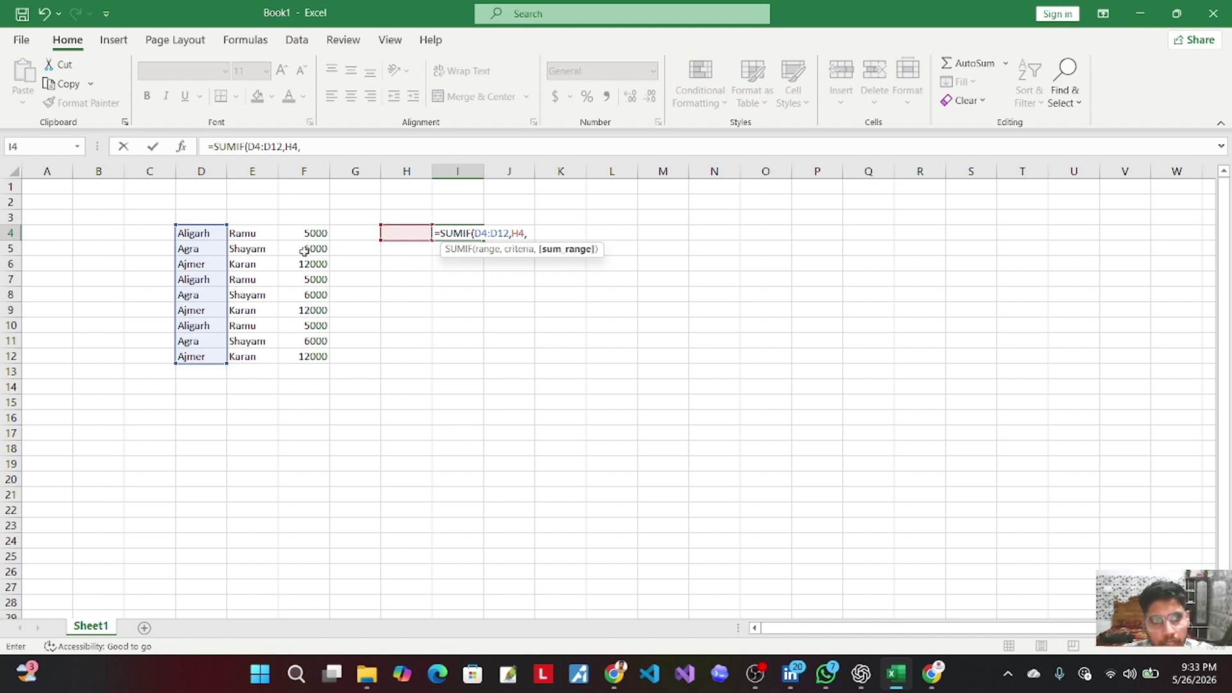
pyautogui.moveTo(320, 234); pyautogui.dragTo(308, 366)
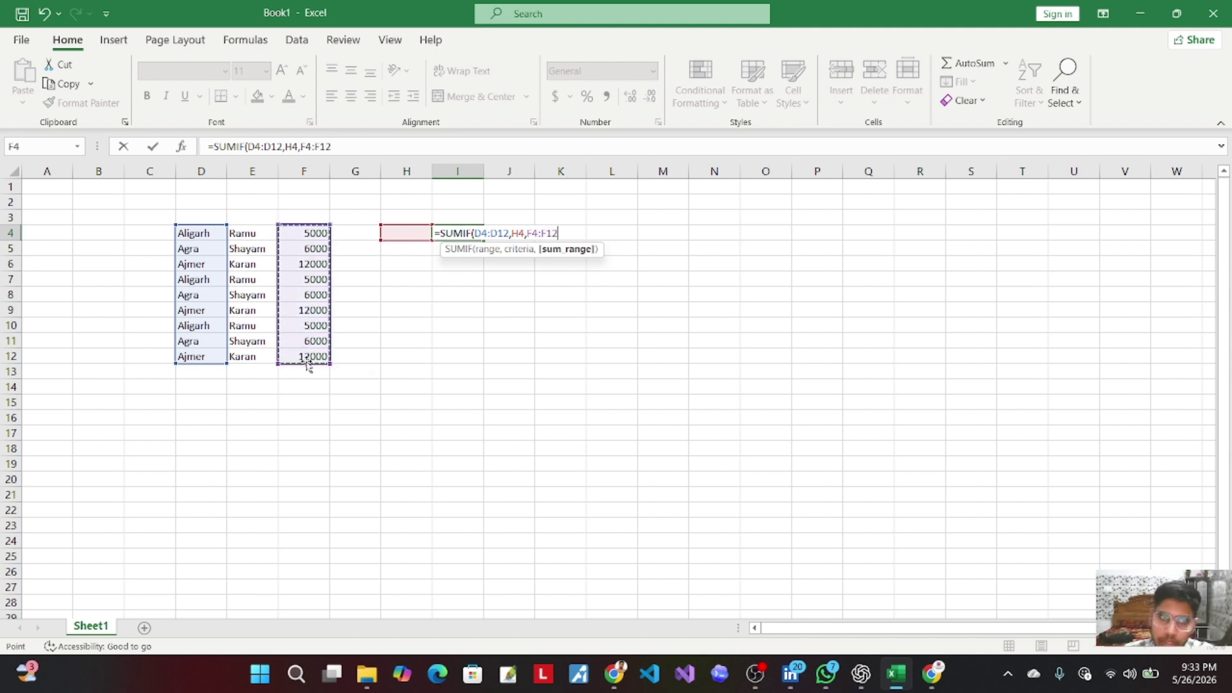
pyautogui.press('Return')
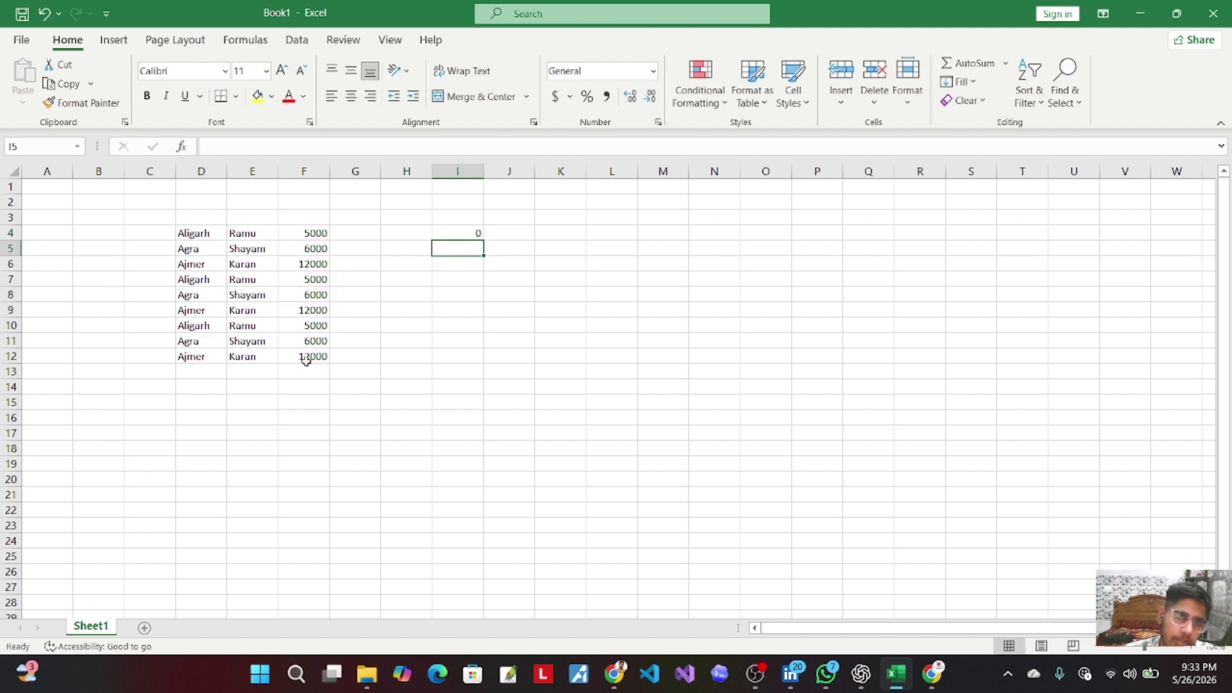
# Step: Enter the city Agra in cell H4 as the SUMIF criterion and check its total in I4
pyautogui.click(409, 274)
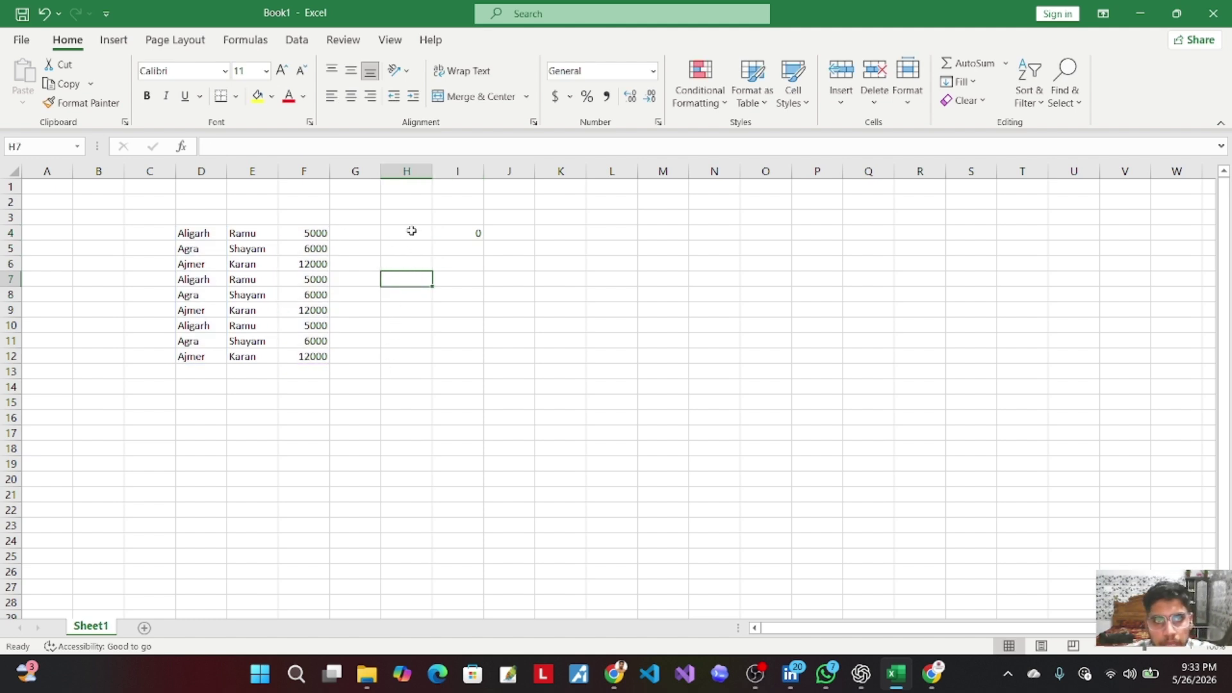
pyautogui.click(412, 231)
pyautogui.click(401, 261)
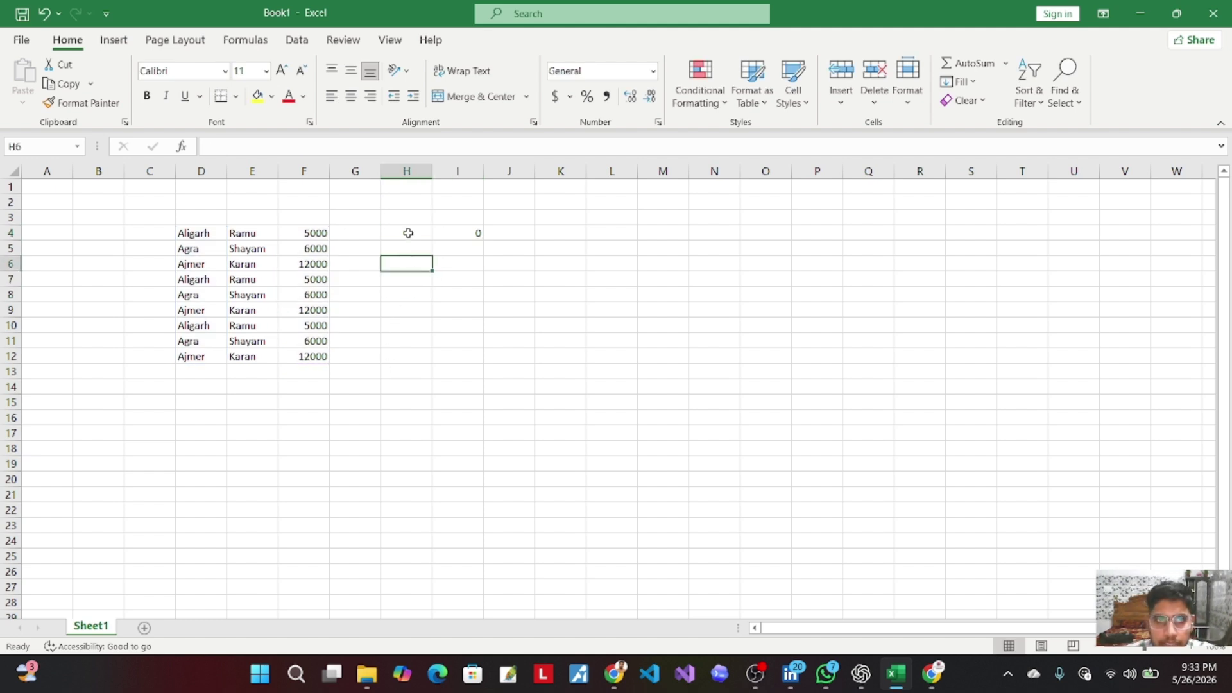
pyautogui.click(407, 233)
pyautogui.write('Agra')
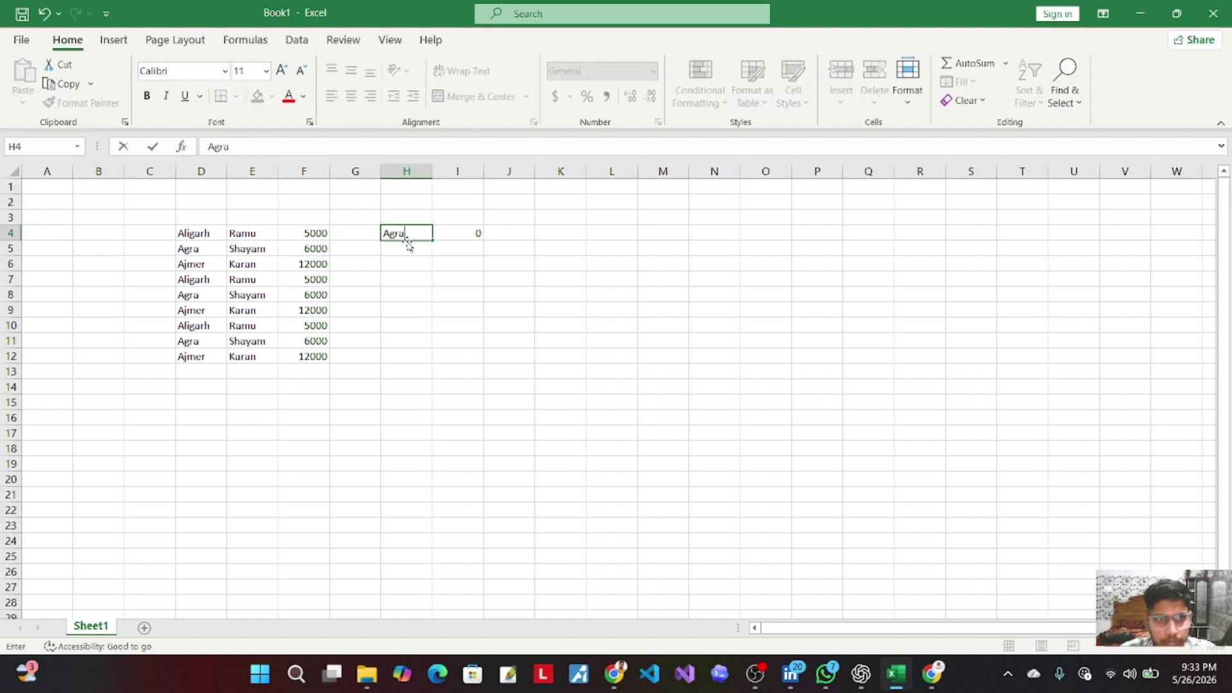
pyautogui.press('Return')
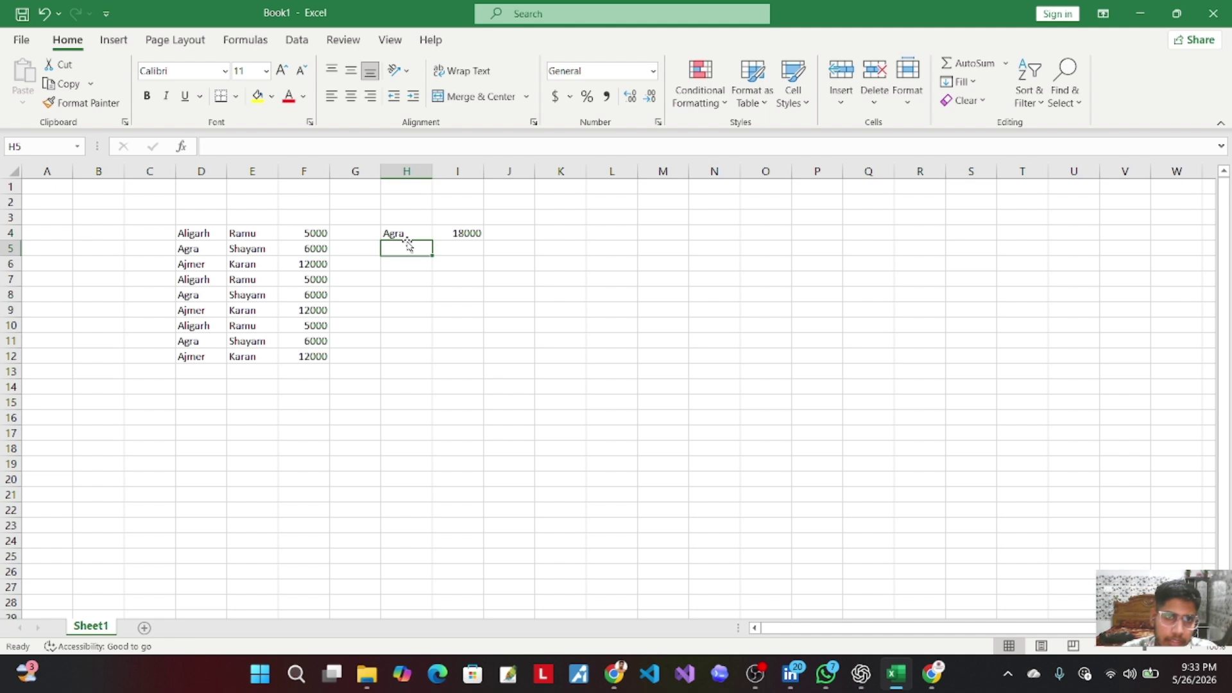
pyautogui.click(413, 232)
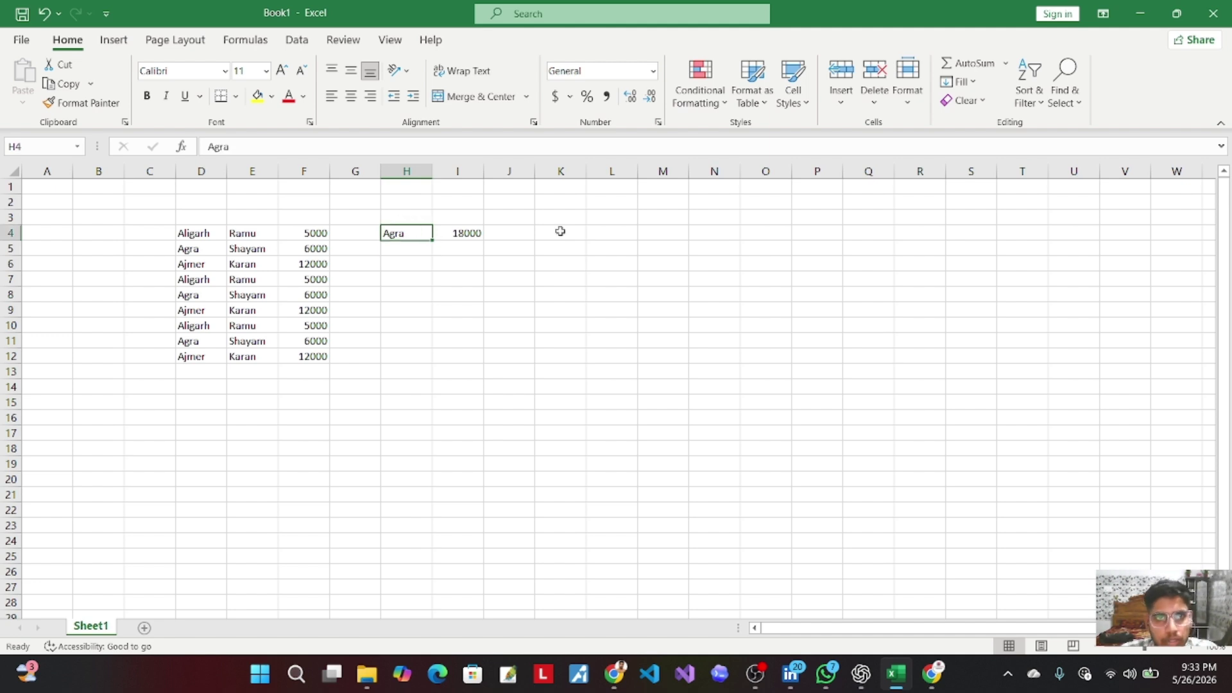
pyautogui.click(474, 234)
pyautogui.click(472, 249)
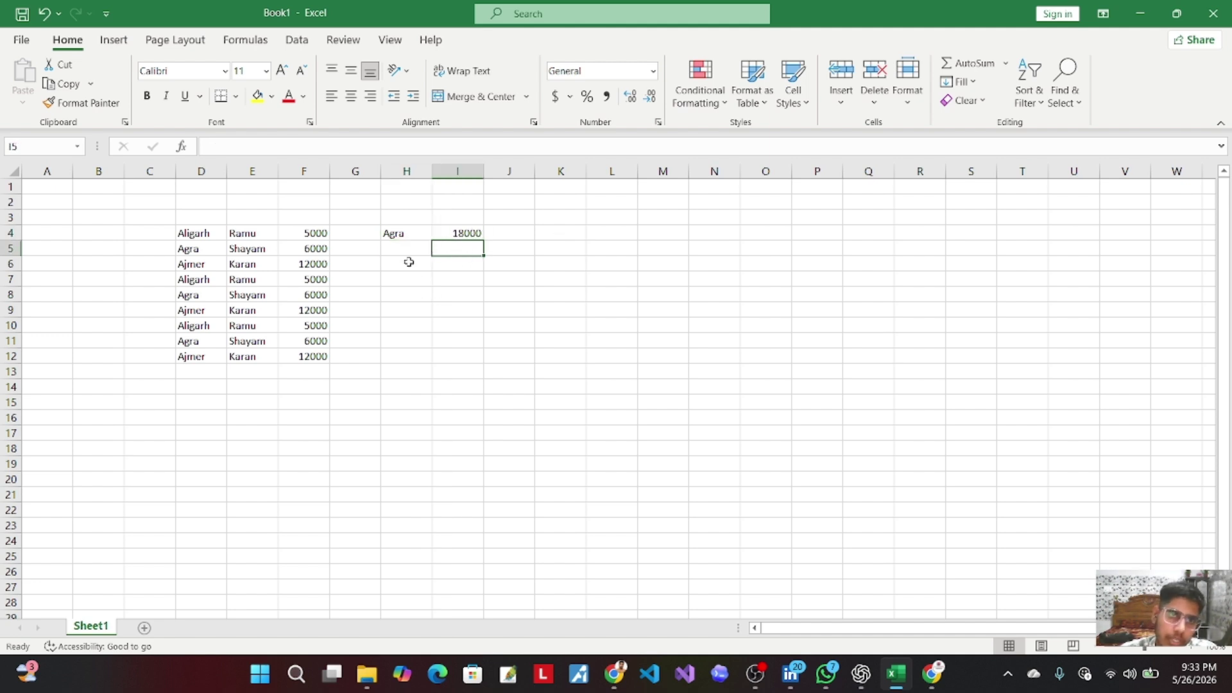
# Step: Replace the city in H4 with Aligarh and inspect the SUMIF formula in I4
pyautogui.click(410, 235)
pyautogui.write('Aligarh')
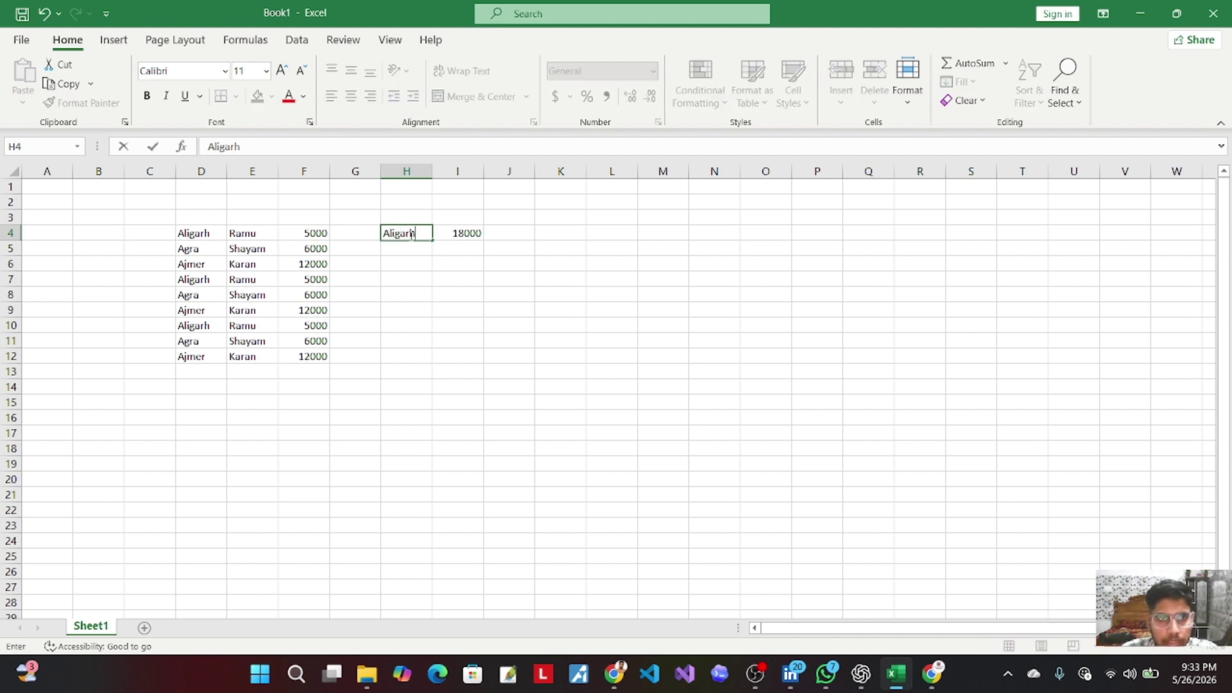
pyautogui.press('Return')
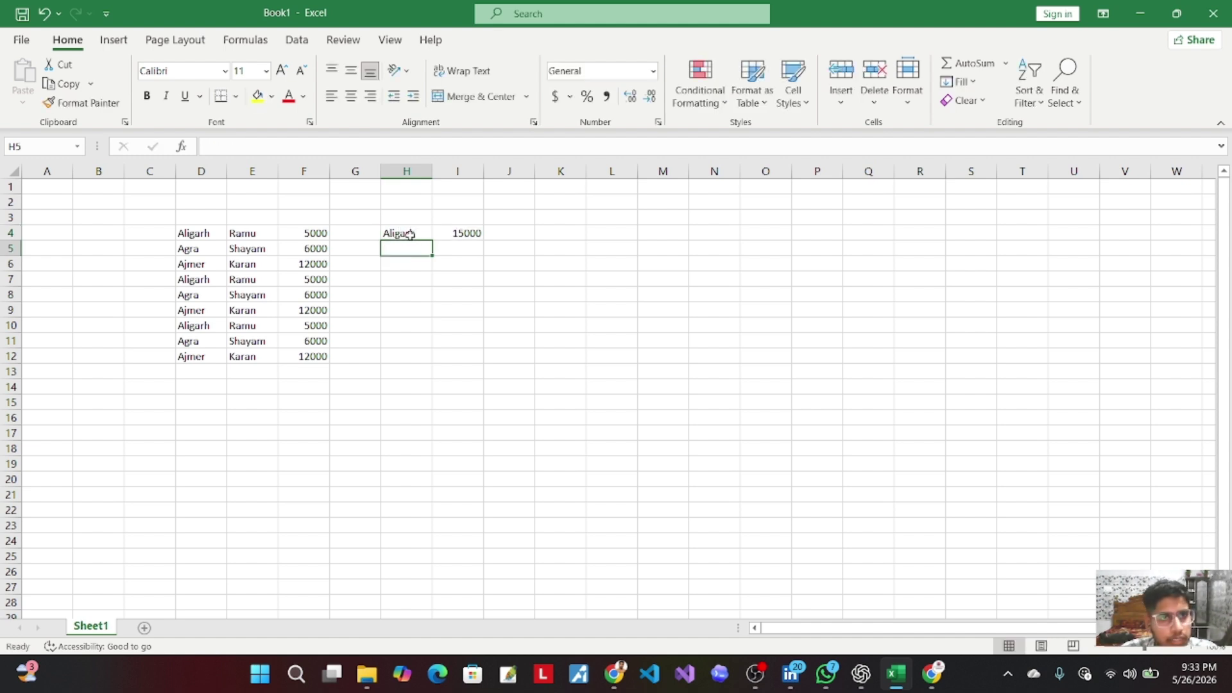
pyautogui.click(465, 235)
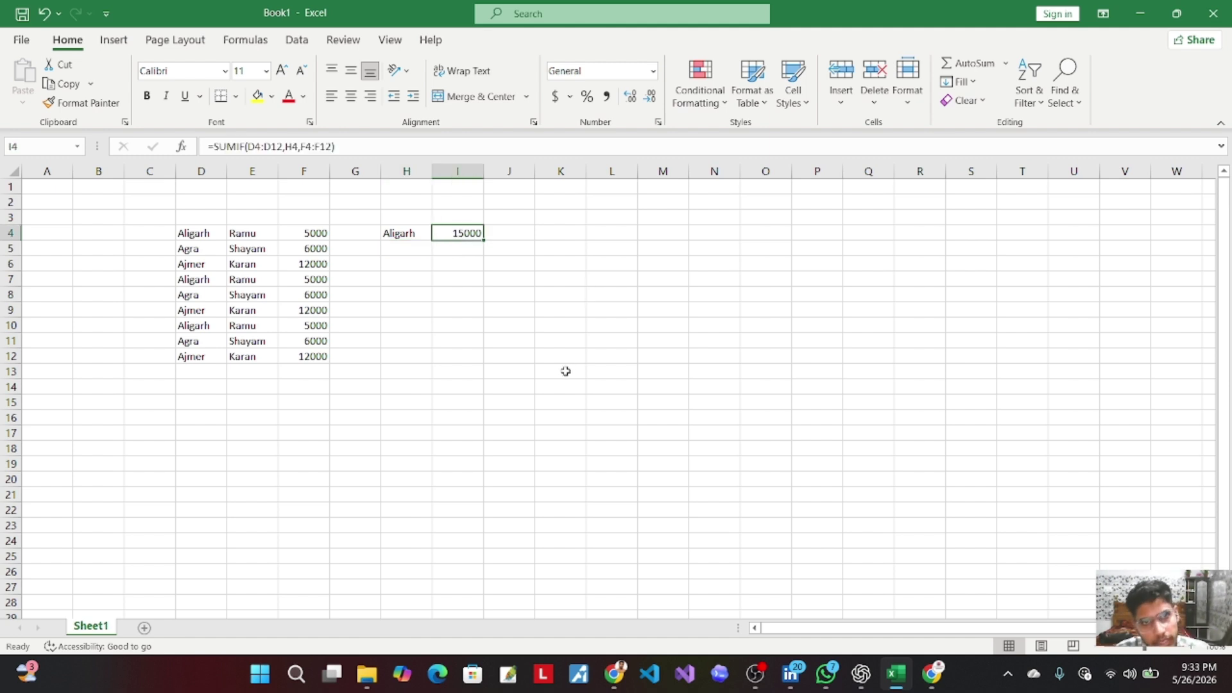
pyautogui.click(485, 309)
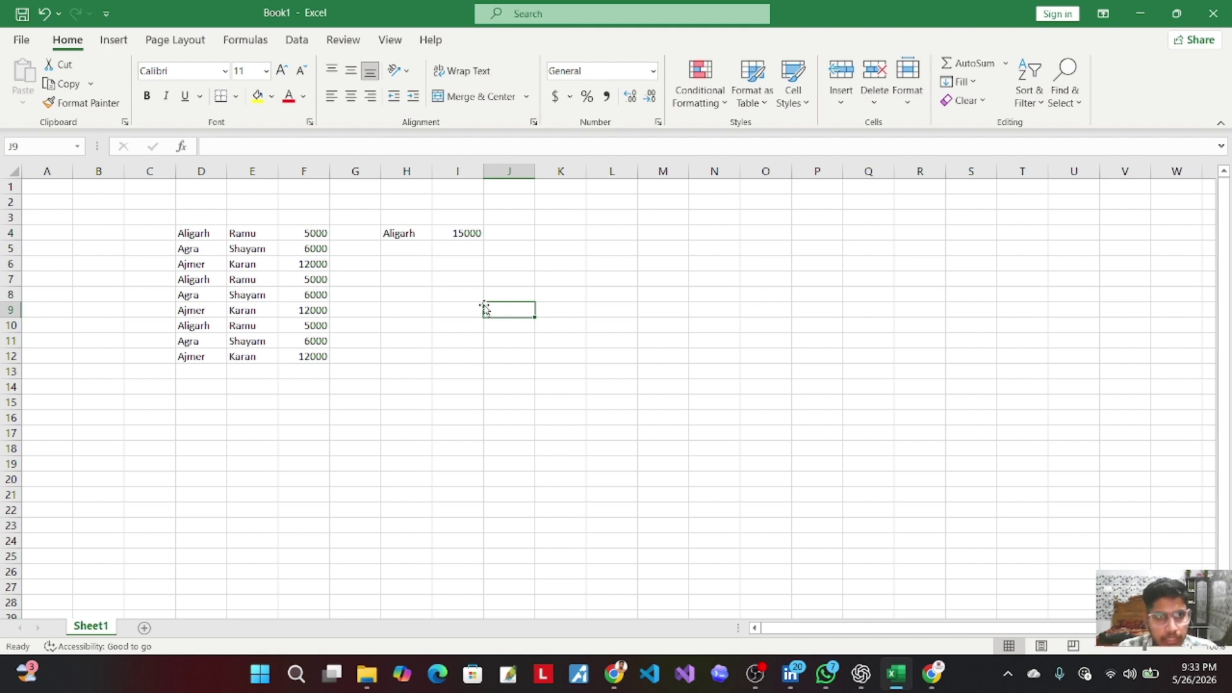
# Step: Review the ranges behind the SUMIF formula: the cities in column D, the criterion in H4 and the amounts in F4:F12
pyautogui.moveTo(194, 243); pyautogui.dragTo(197, 389)
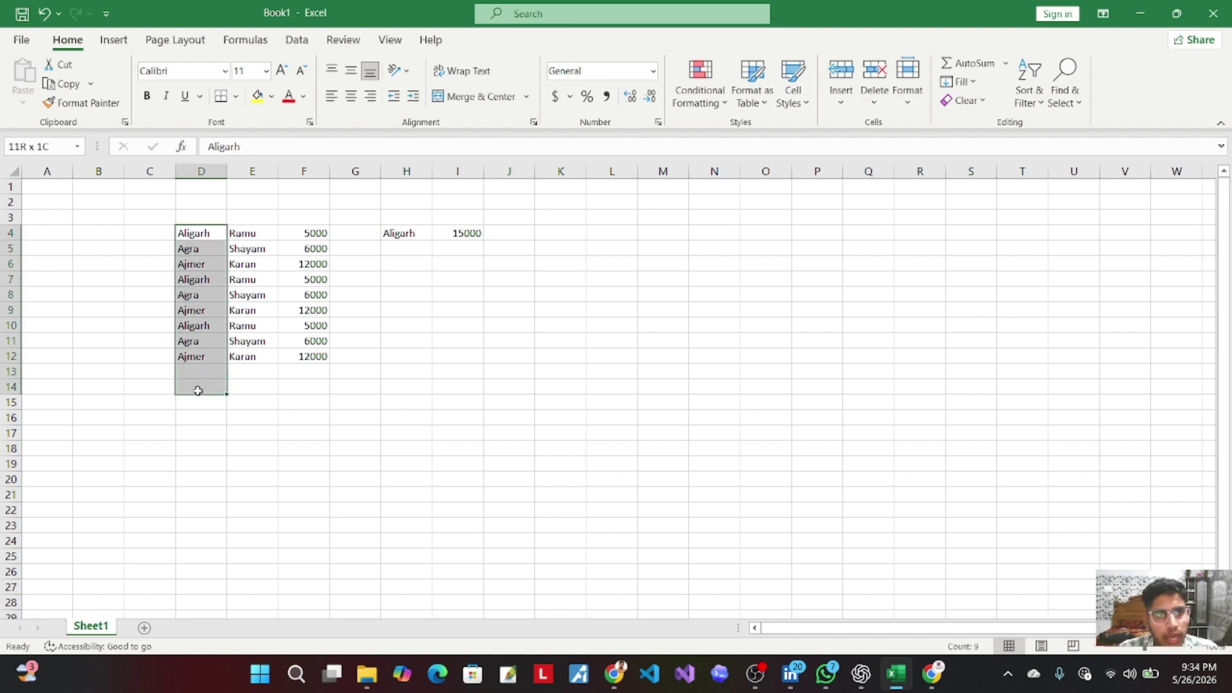
pyautogui.click(414, 237)
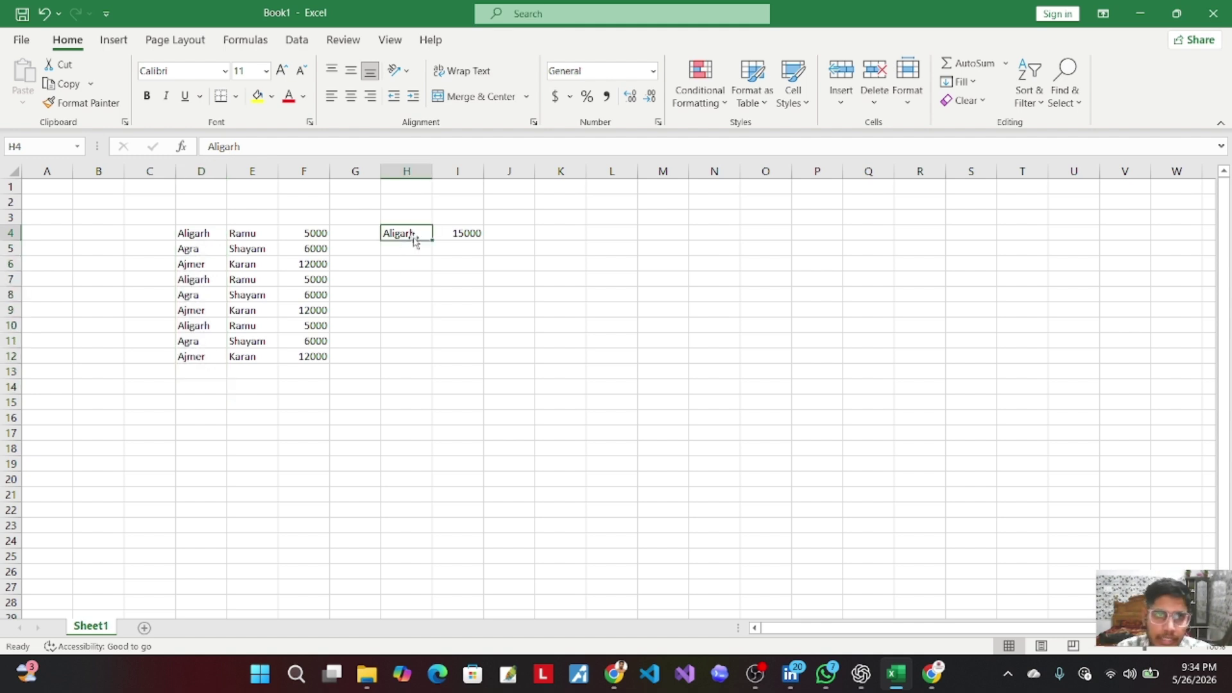
pyautogui.click(206, 216)
pyautogui.moveTo(205, 231); pyautogui.dragTo(218, 380)
pyautogui.moveTo(199, 237); pyautogui.dragTo(201, 377)
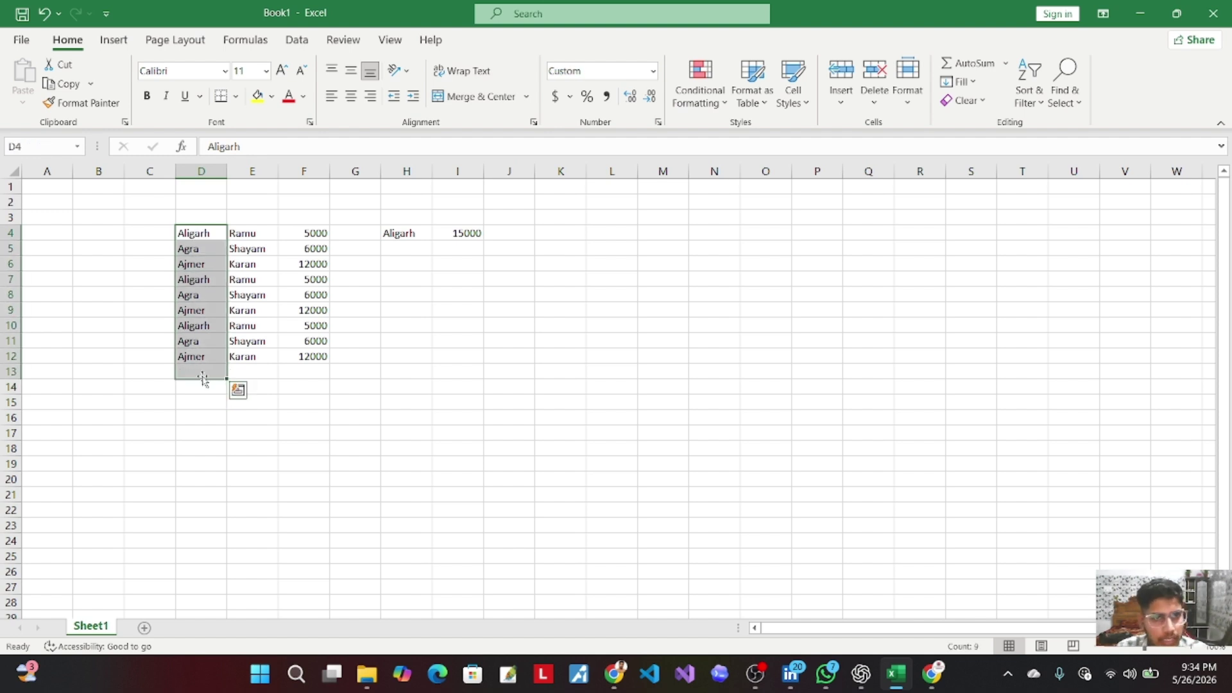
pyautogui.click(435, 296)
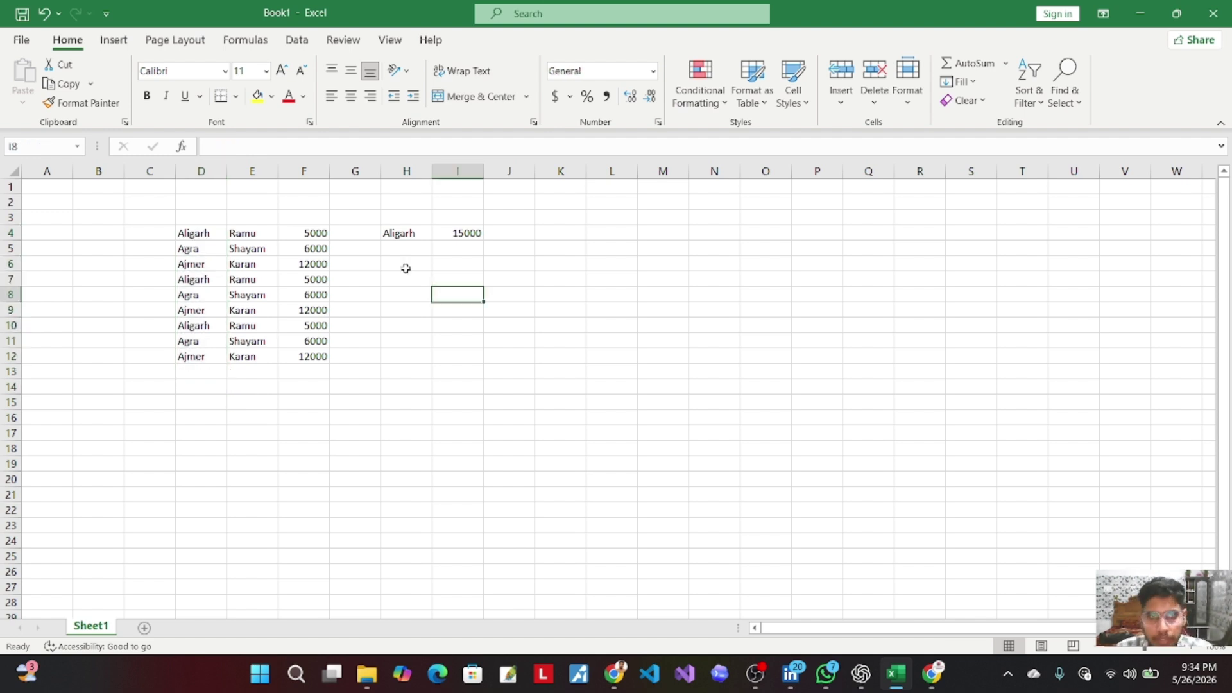
pyautogui.moveTo(304, 240); pyautogui.dragTo(307, 367)
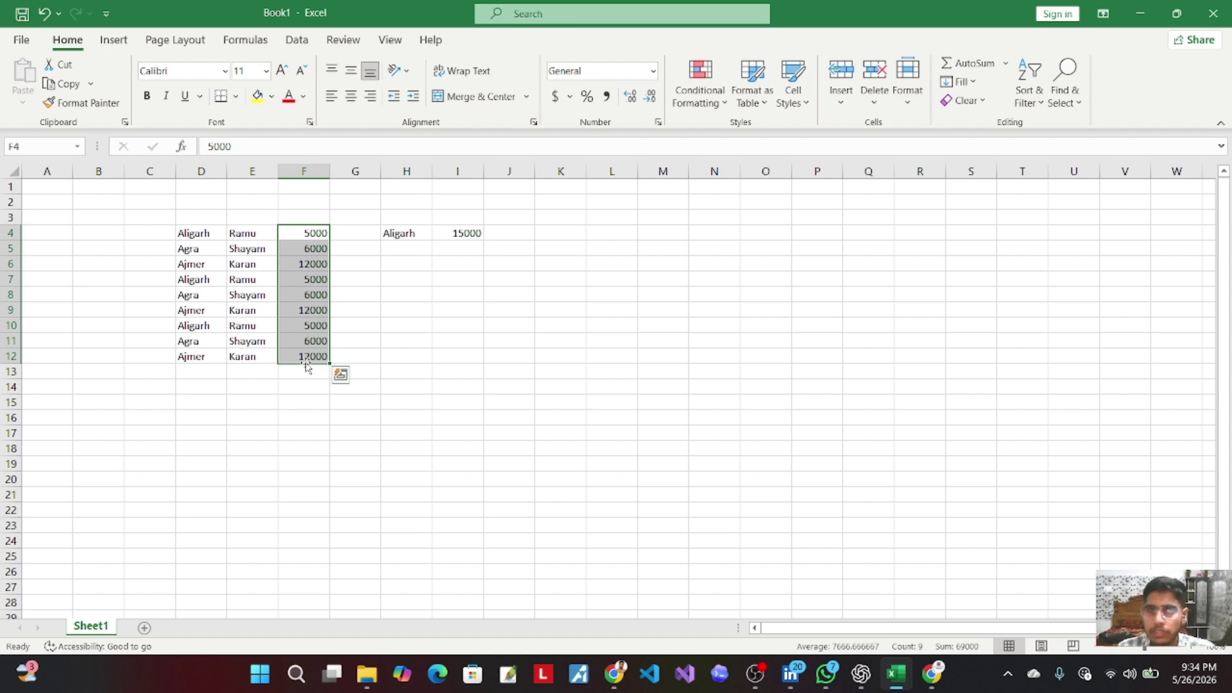
# Step: Change the criterion city in H4 to Agra to test the SUMIF formula again
pyautogui.click(401, 235)
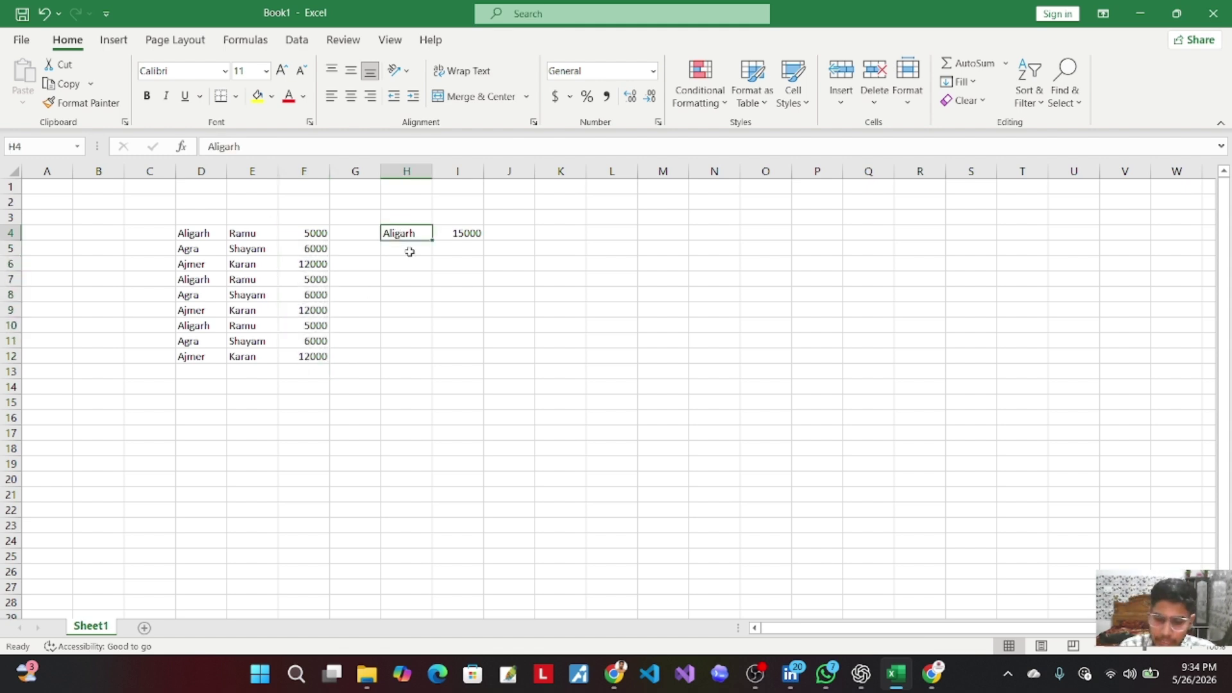
pyautogui.write('Agra')
pyautogui.press('Return')
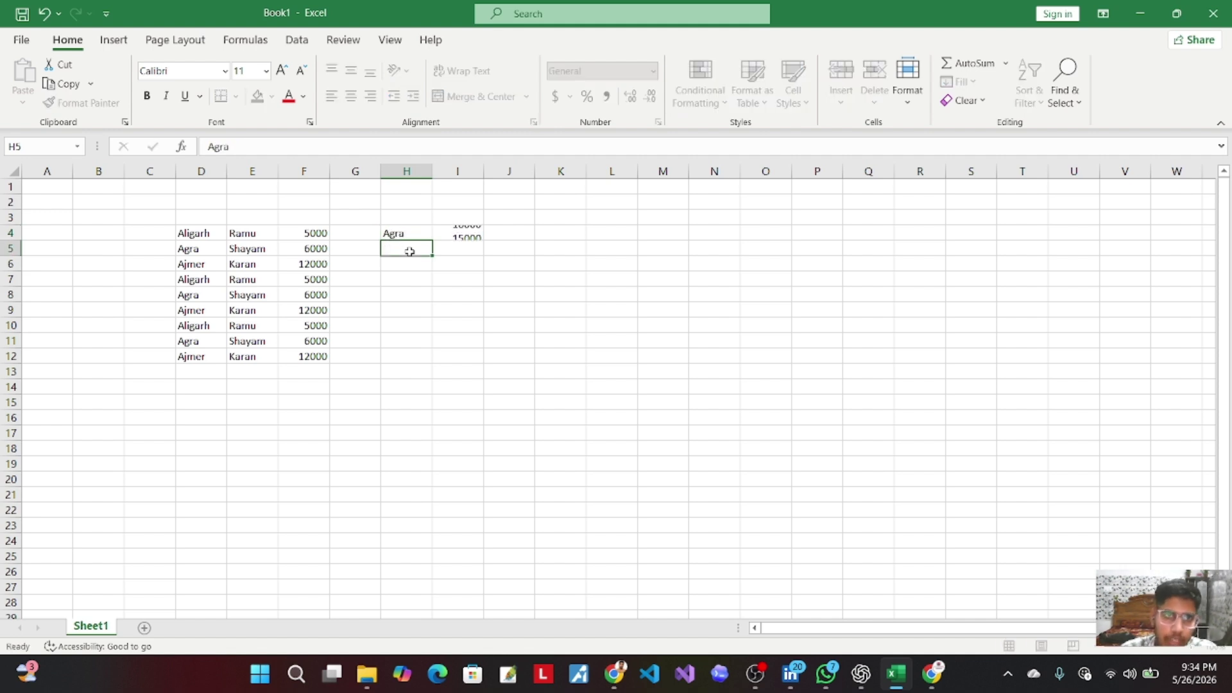
# Step: Set the SUMIF criterion in H4 back to Aligarh
pyautogui.click(415, 233)
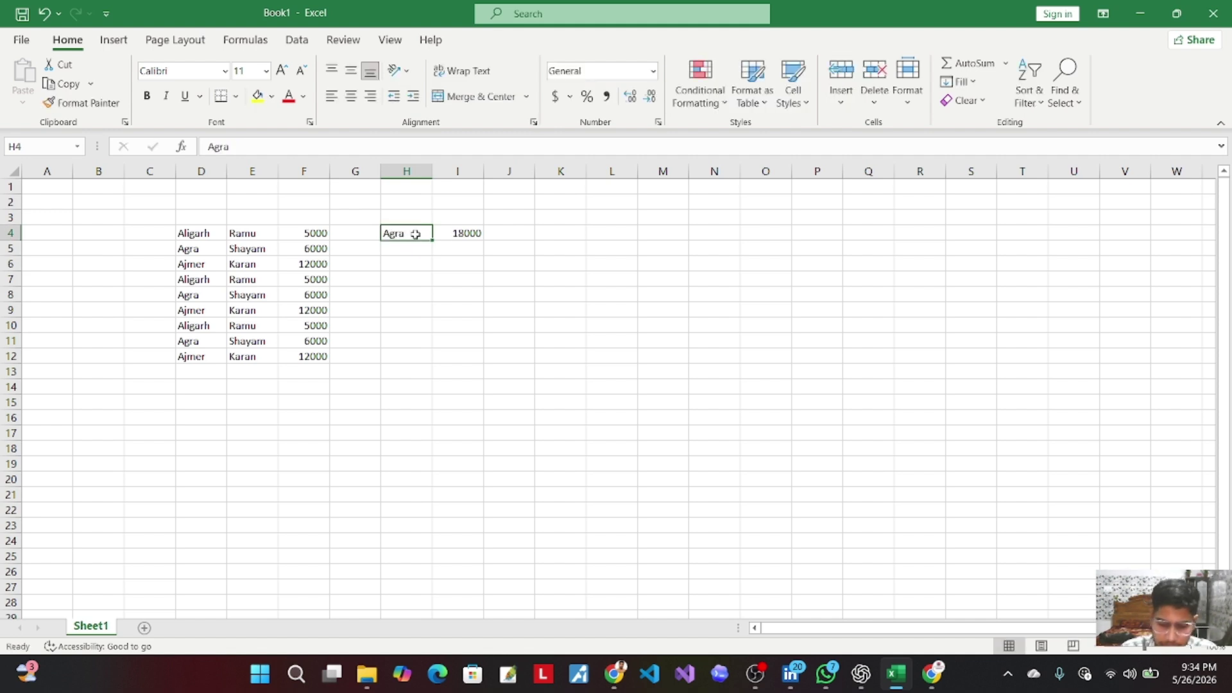
pyautogui.write('Aligarh')
pyautogui.press('Return')
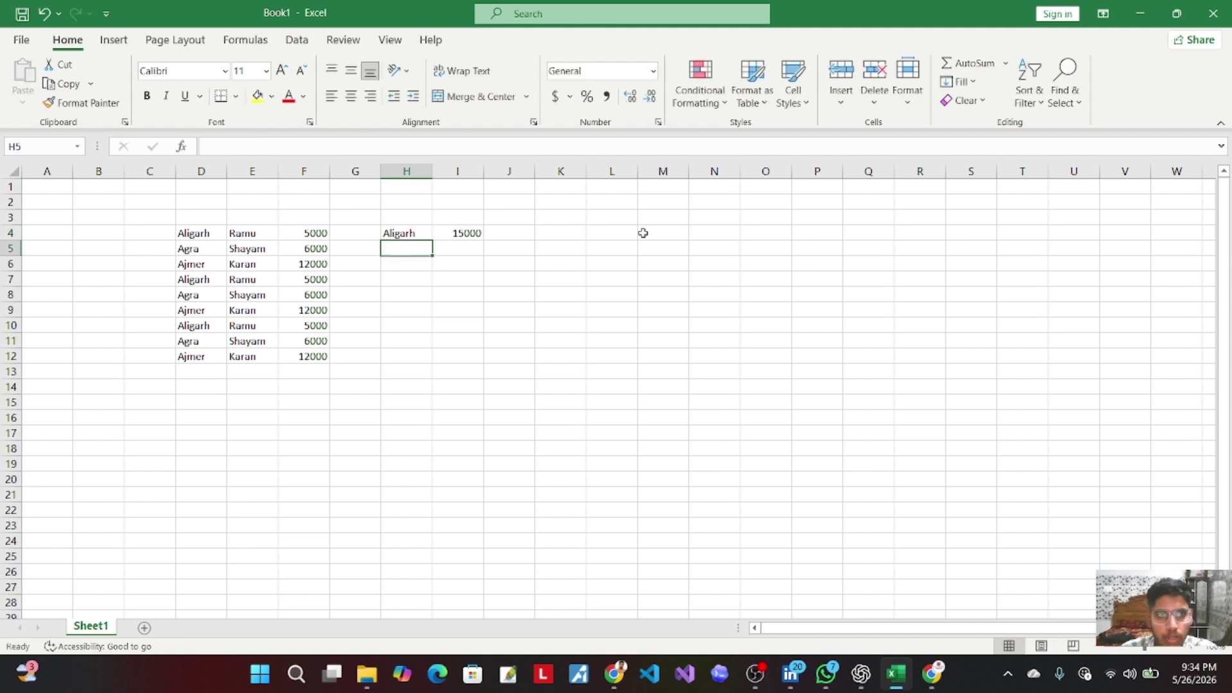
# Step: Enter the city Ajmer in H3, directly above the SUMIF criterion cell
pyautogui.click(449, 278)
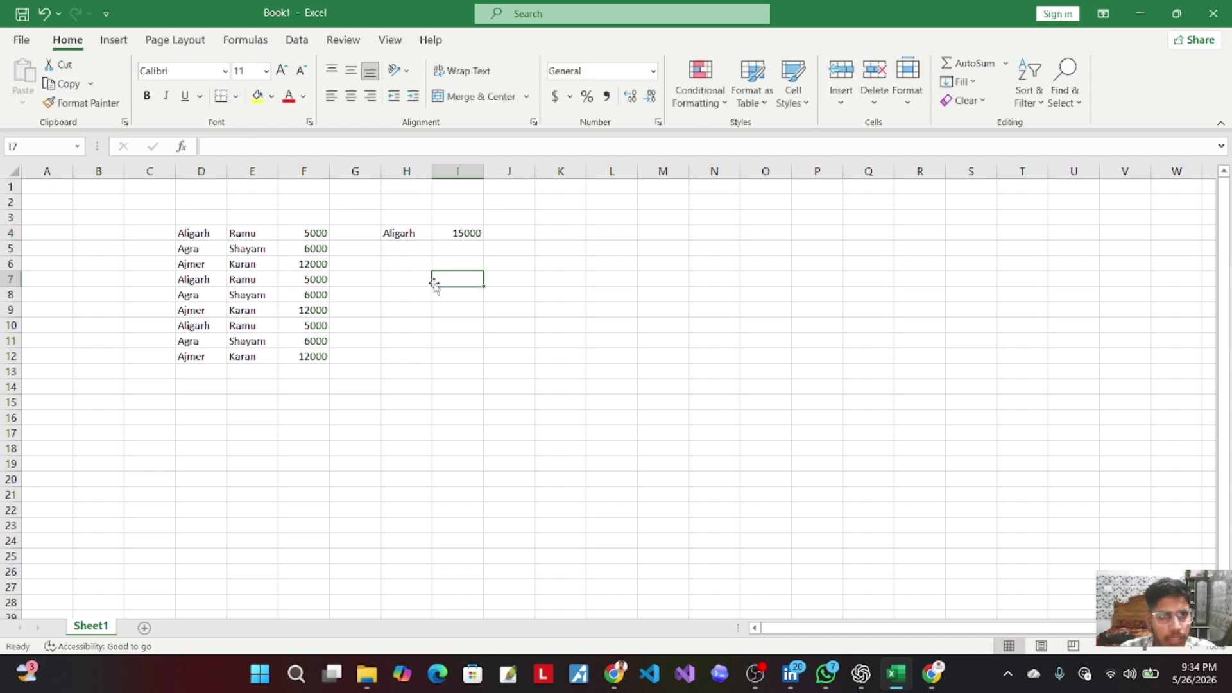
pyautogui.click(400, 233)
pyautogui.press('Up')
pyautogui.write('Ajmr')
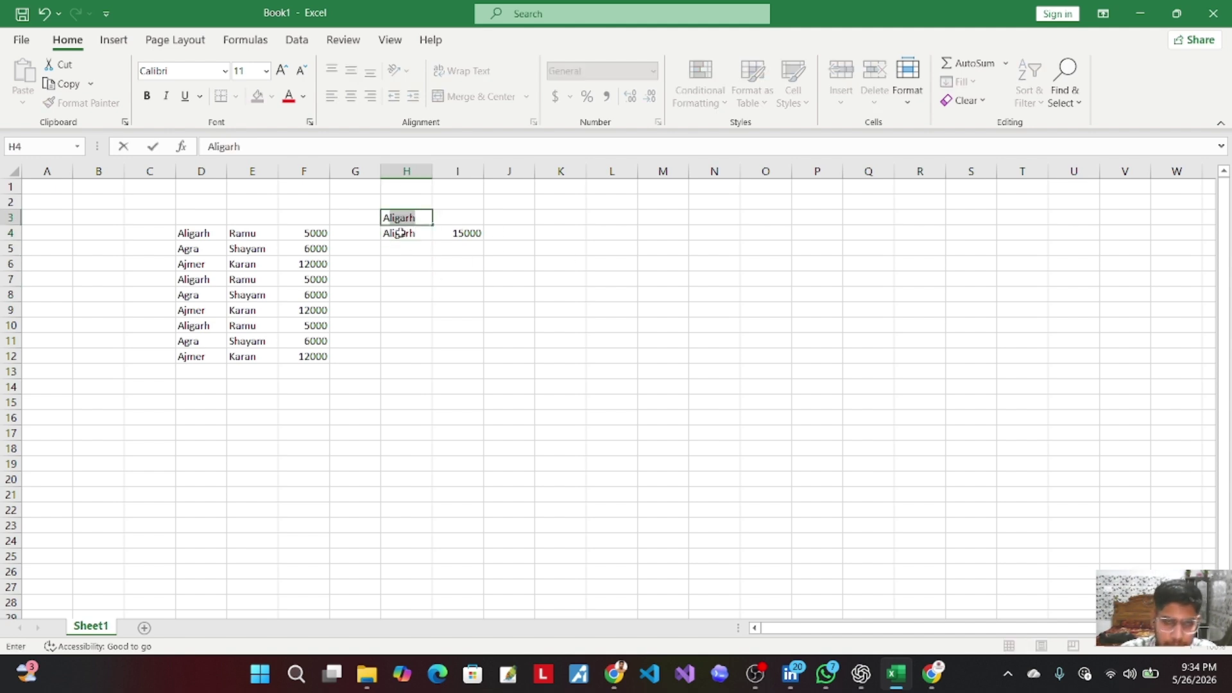
pyautogui.press('BackSpace')
pyautogui.press('BackSpace')
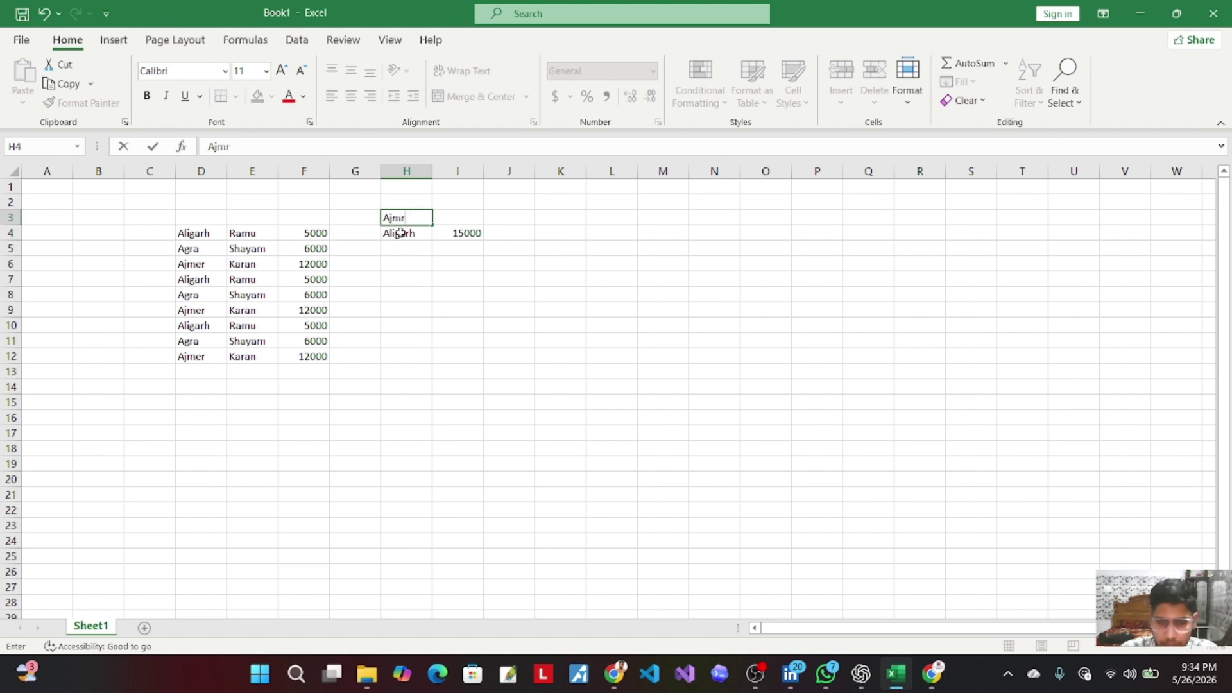
pyautogui.write('mer')
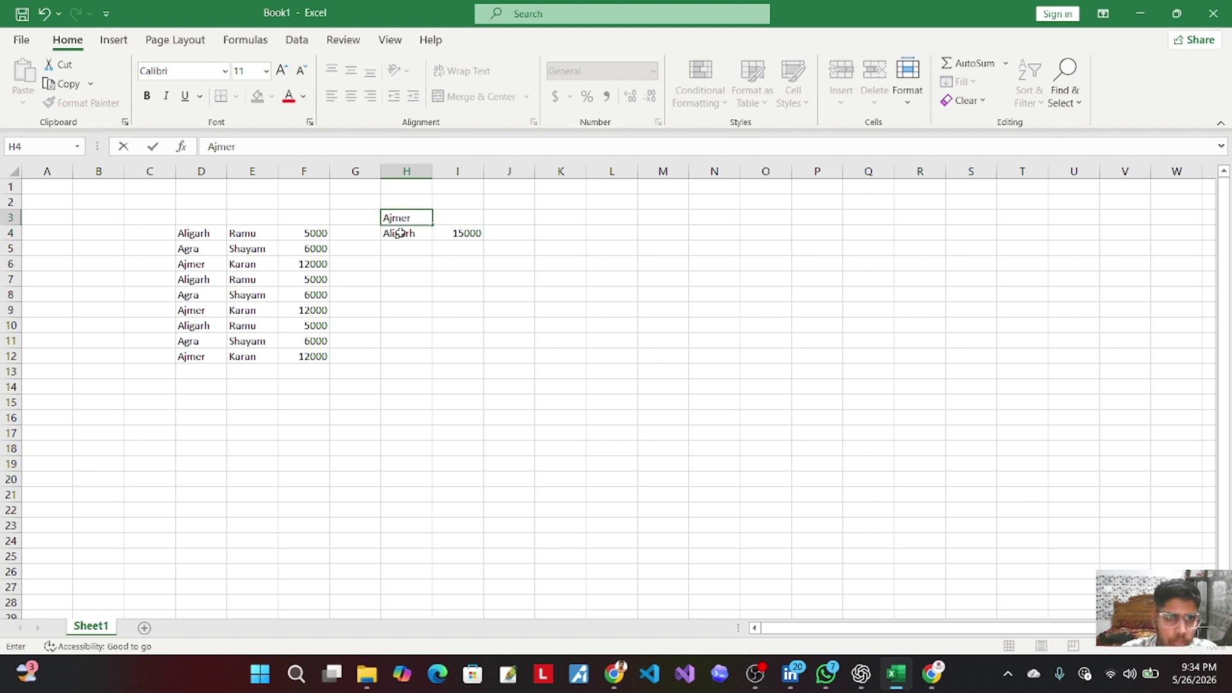
pyautogui.press('Return')
# Step: Fill Ajmer from H3 down into the criterion cell H4 and select the range H3:J4 around the SUMIF result
pyautogui.hotkey('ctrl', 'd')
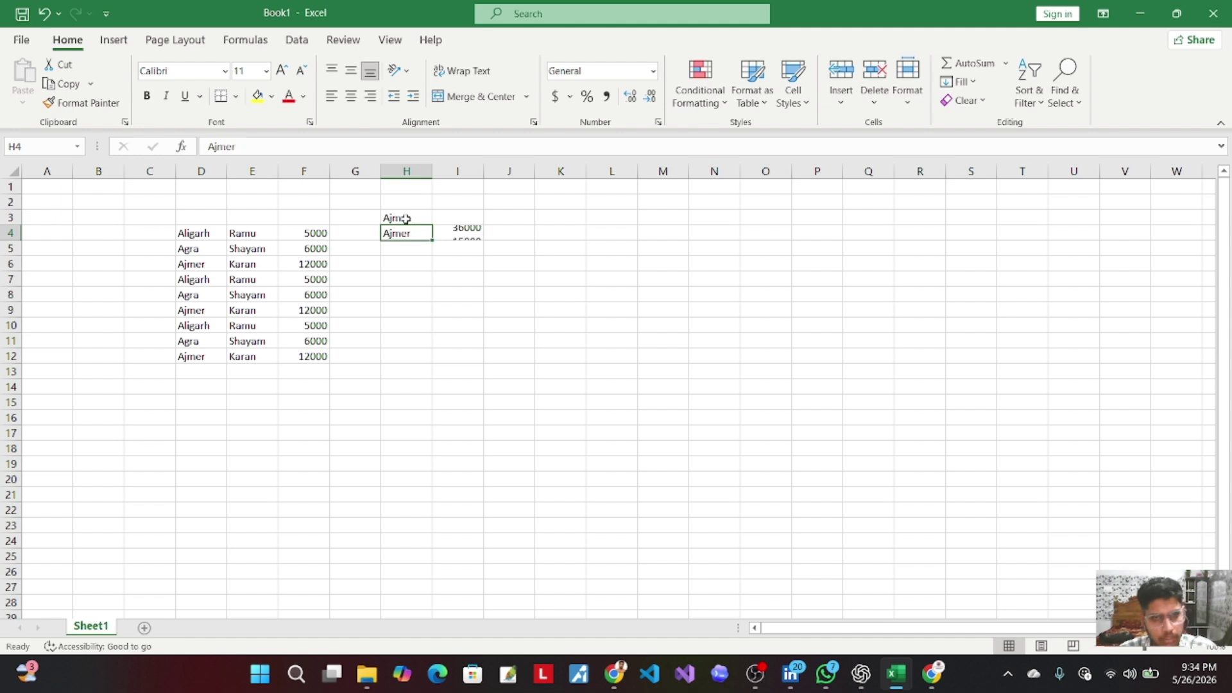
pyautogui.click(414, 252)
pyautogui.moveTo(419, 235); pyautogui.dragTo(497, 222)
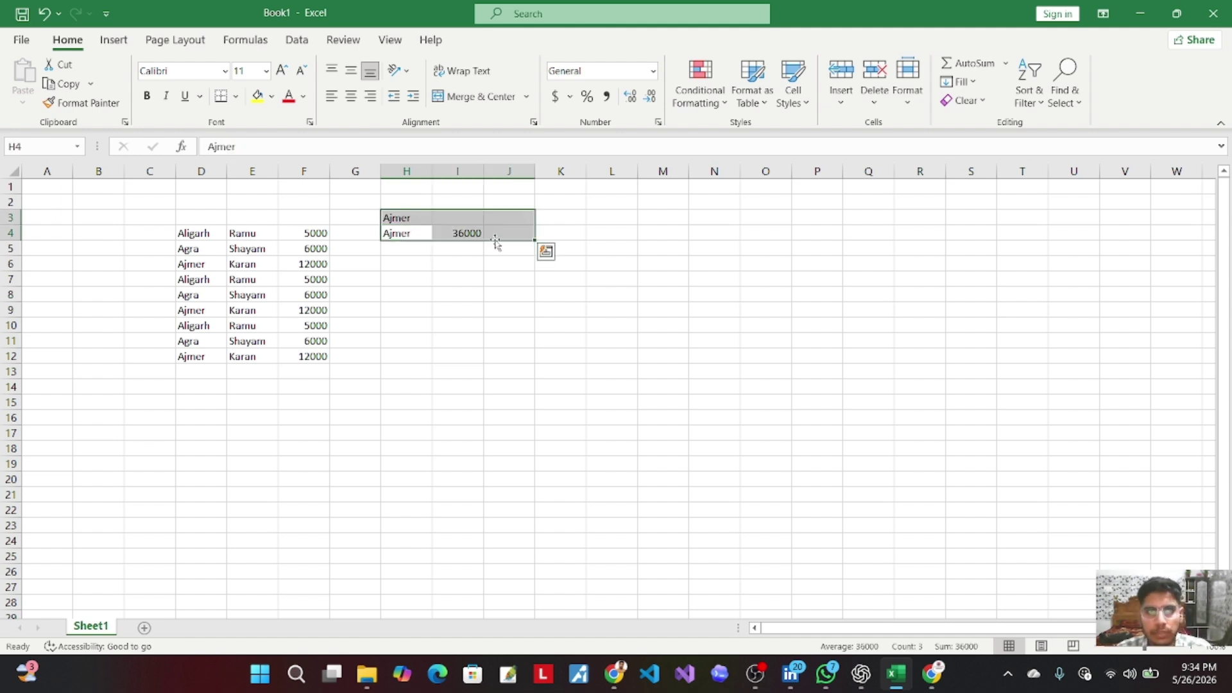